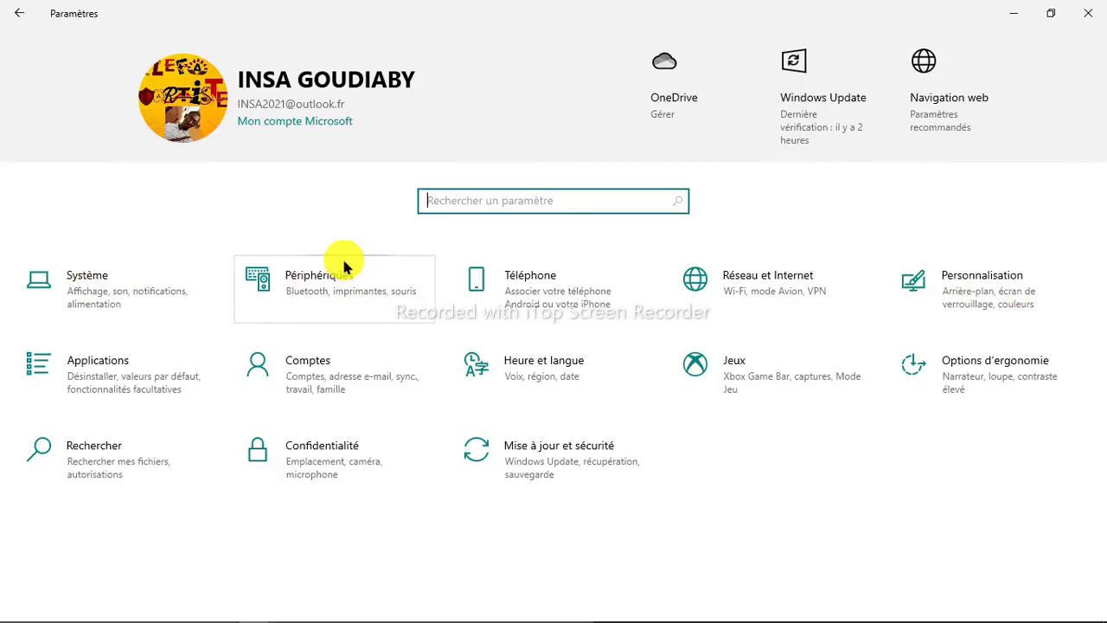
Step: Open the Applications settings and look through the full list of installed applications and features
click(132, 381)
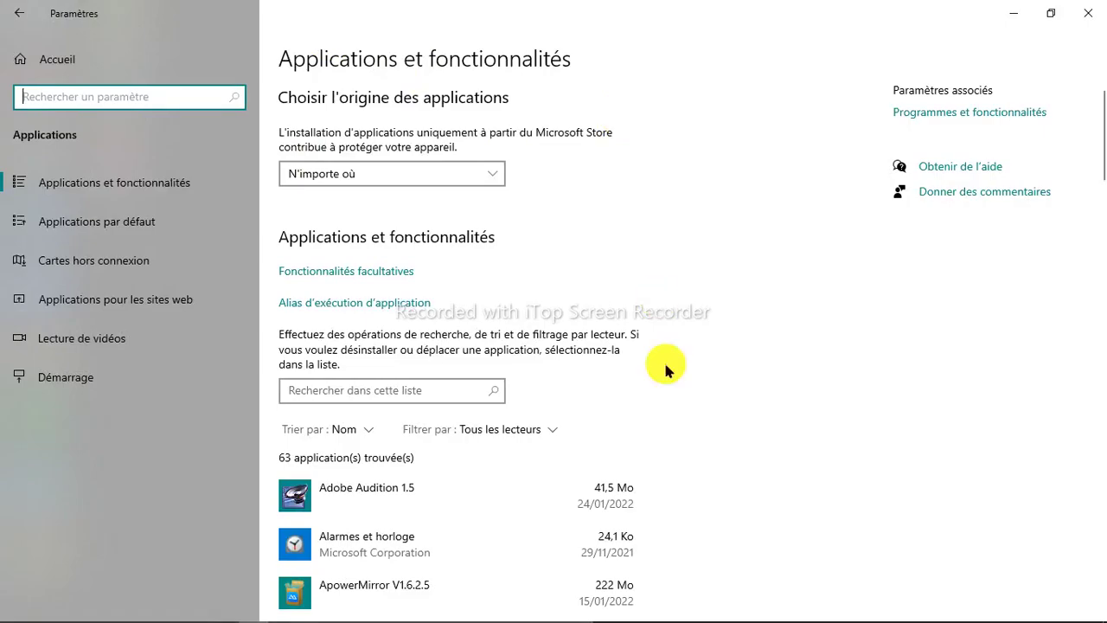
scroll(666, 370, down, 8)
scroll(665, 370, down, 9)
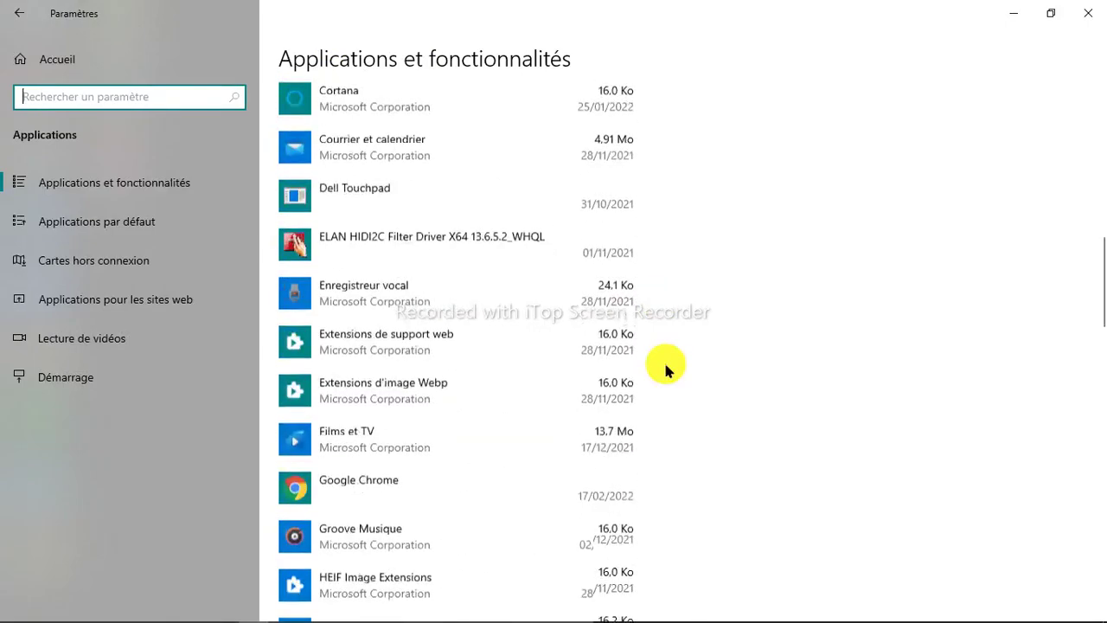
scroll(663, 362, down, 3)
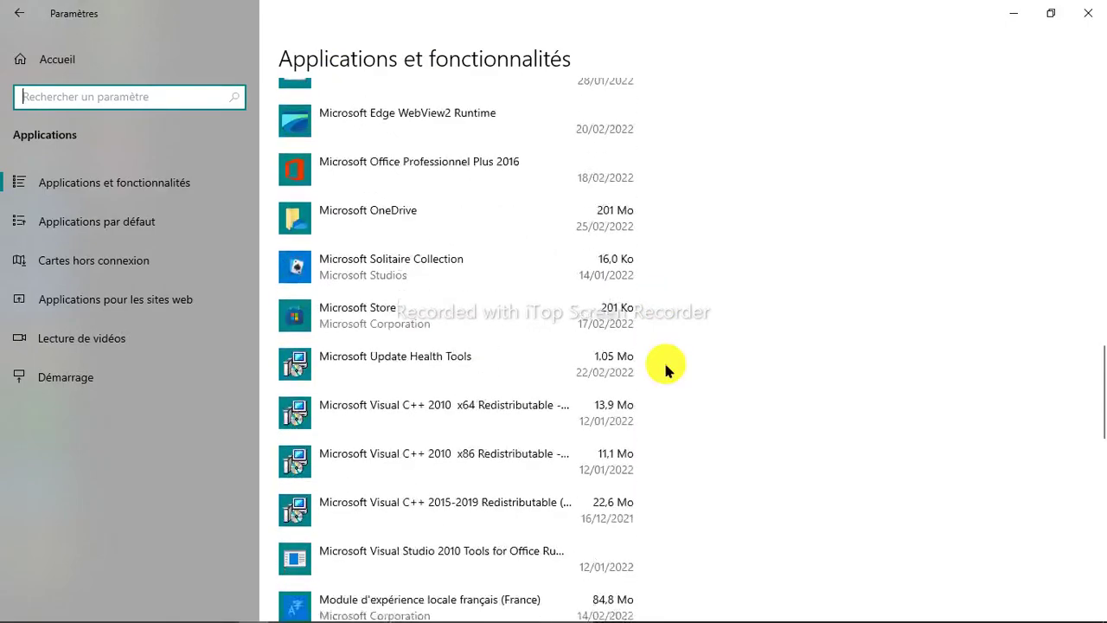
scroll(467, 337, down, 6)
scroll(491, 337, down, 2)
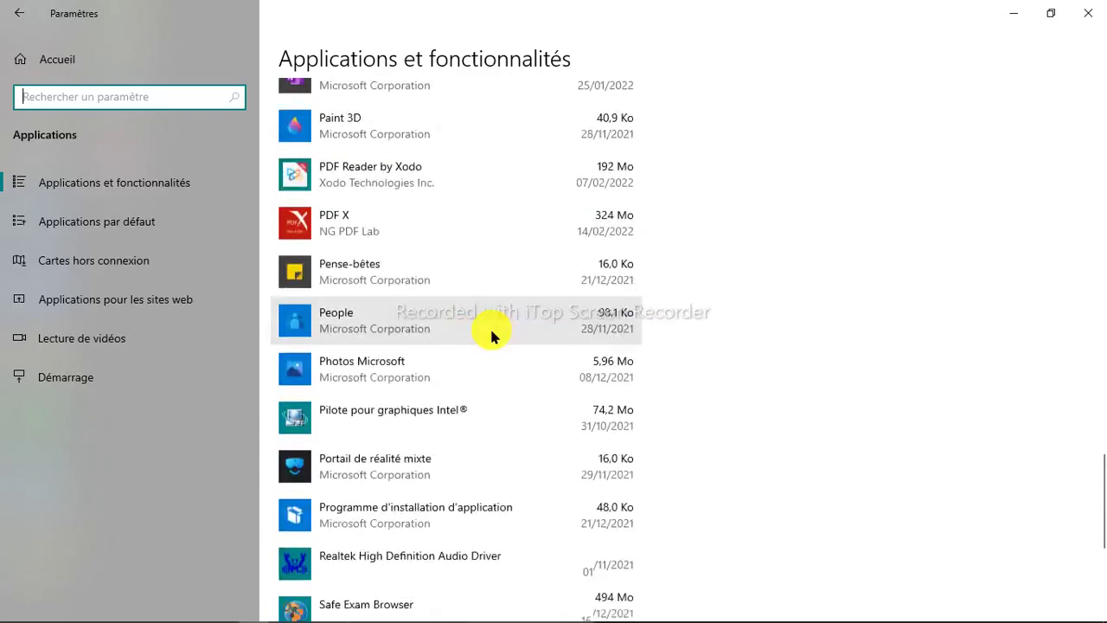
scroll(682, 397, down, 2)
scroll(682, 398, down, 4)
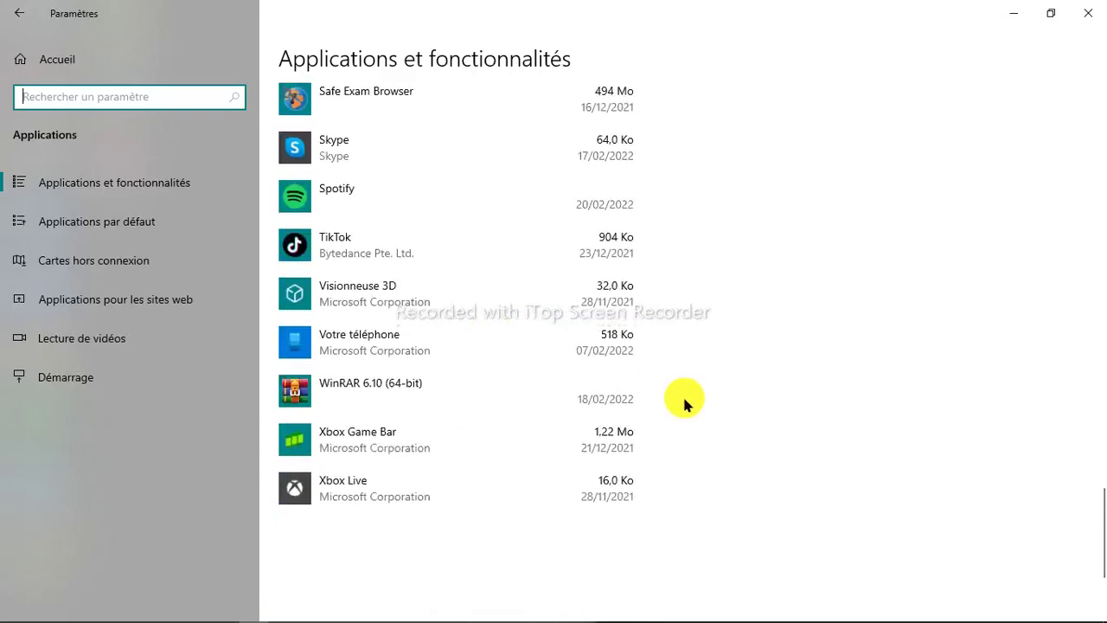
scroll(683, 400, up, 5)
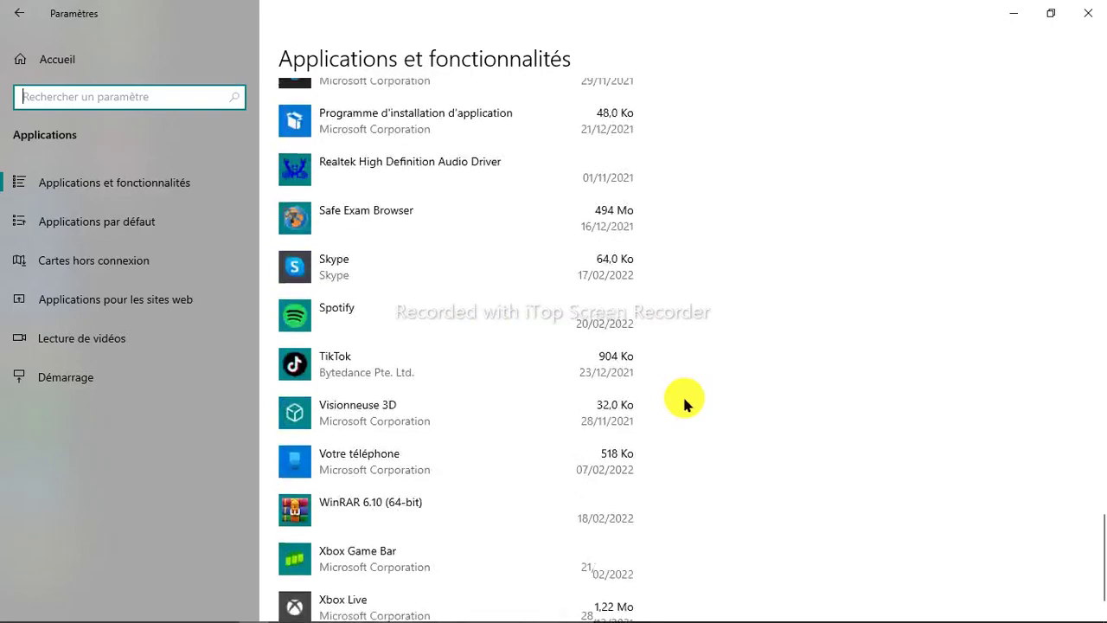
scroll(682, 394, up, 3)
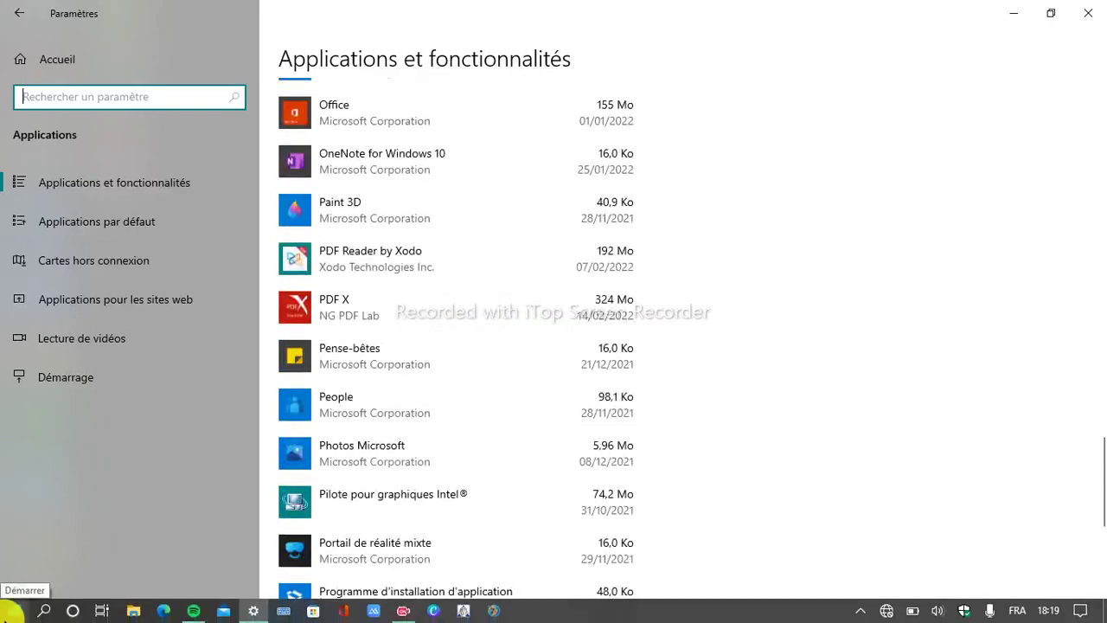
Step: Display all applications in the Start menu, browse the alphabetical list and close the menu
click(12, 611)
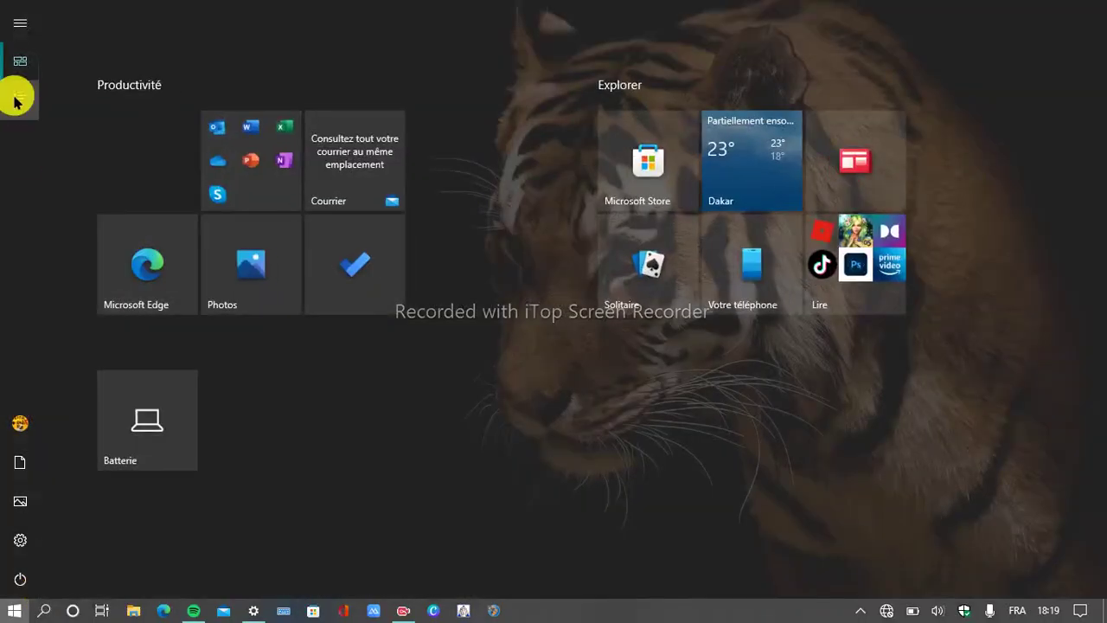
click(14, 100)
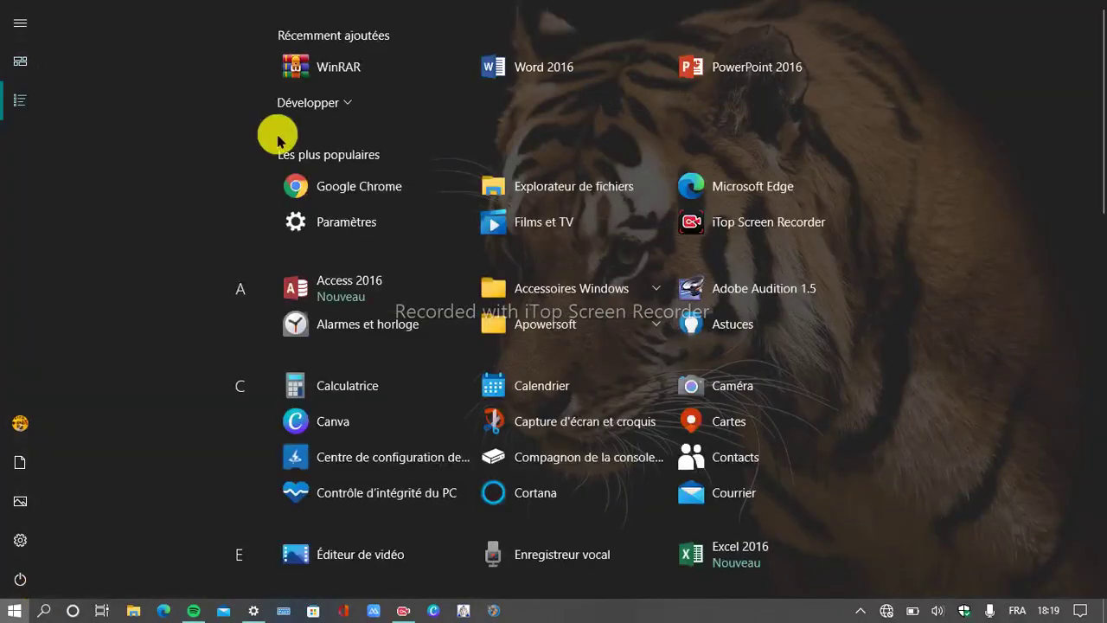
scroll(370, 192, down, 5)
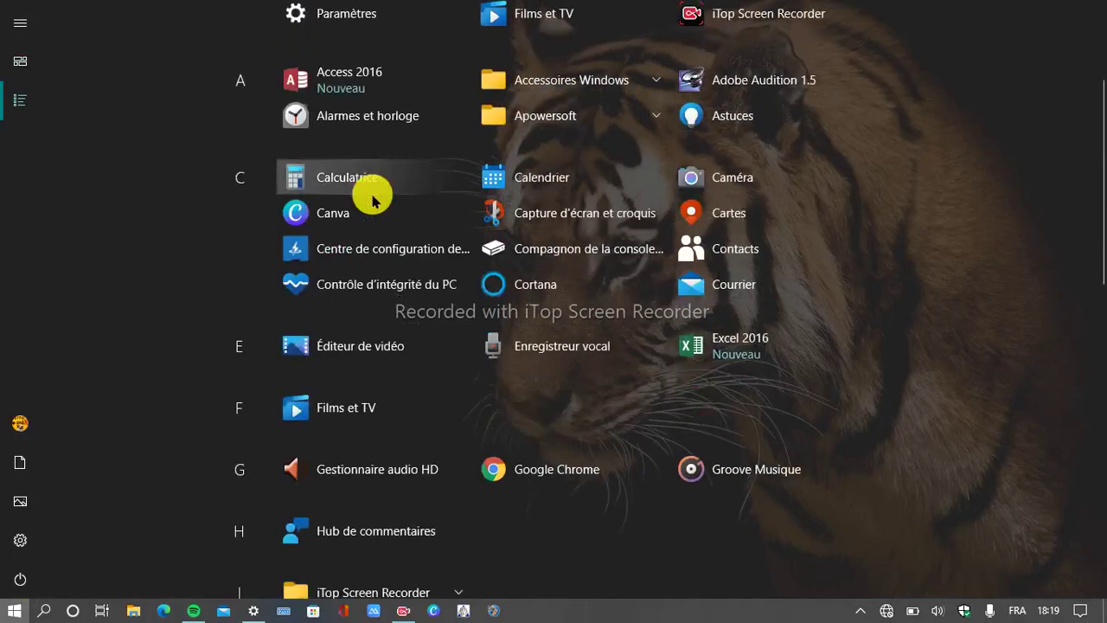
scroll(372, 197, down, 10)
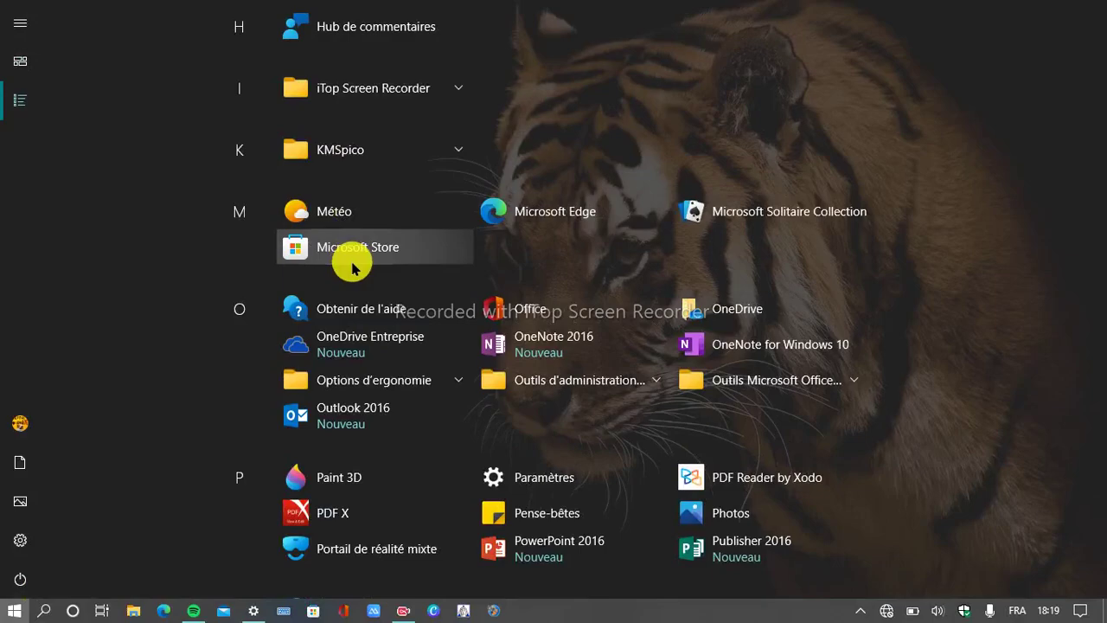
click(9, 613)
Step: Set the allowed app origin to "N'importe où, mais m'avertir avant d'installer une application qui ne provient pas du Microsoft Store"
scroll(699, 143, up, 15)
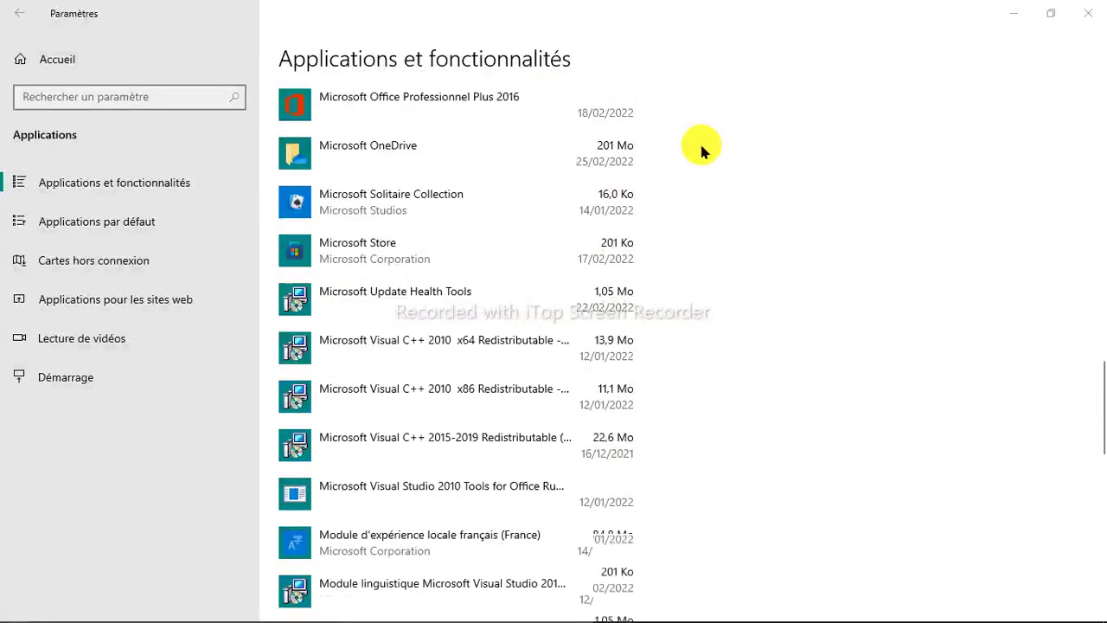
scroll(698, 143, up, 5)
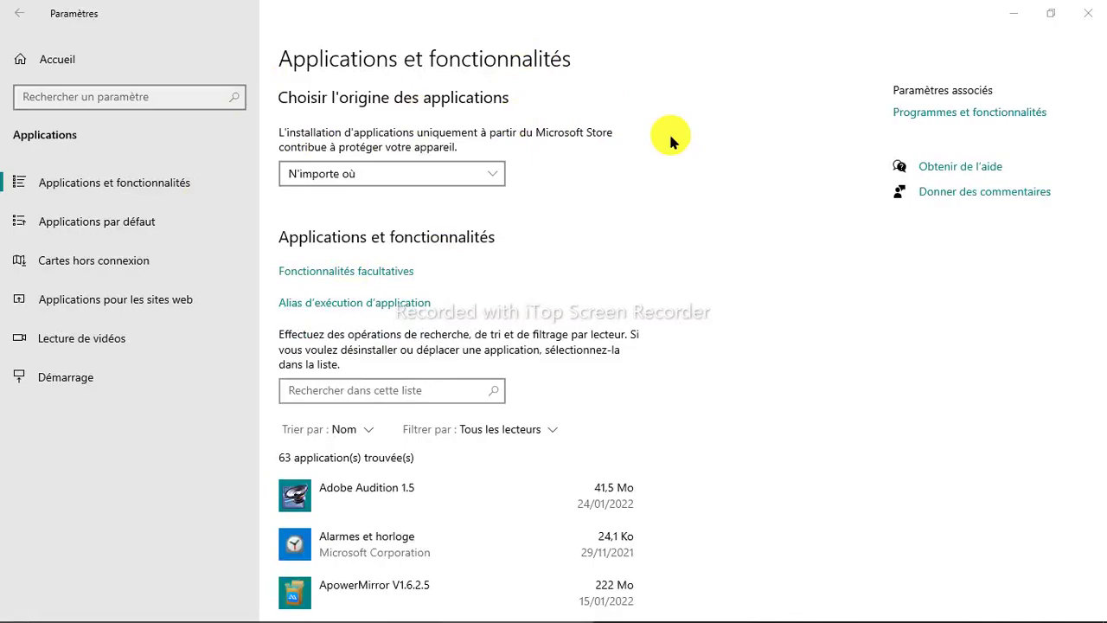
click(492, 176)
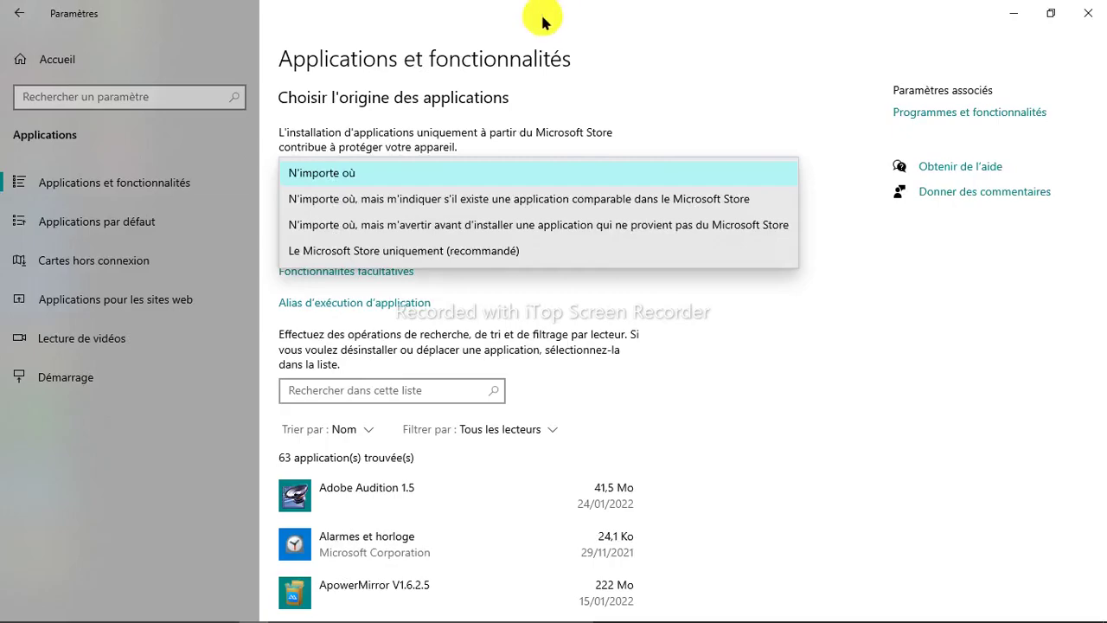
click(467, 225)
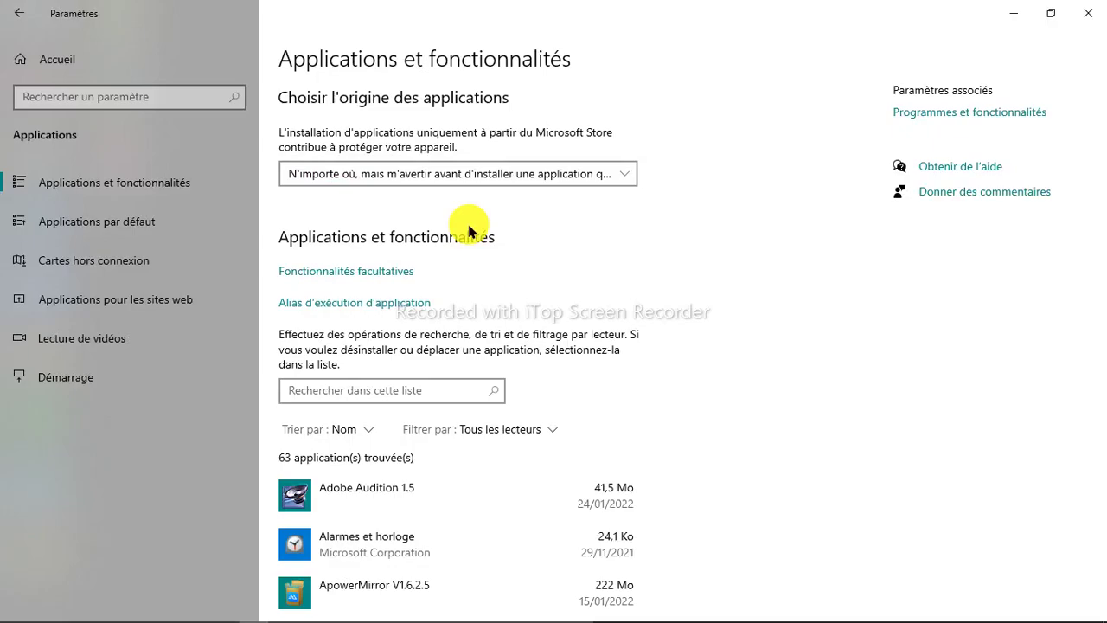
click(504, 174)
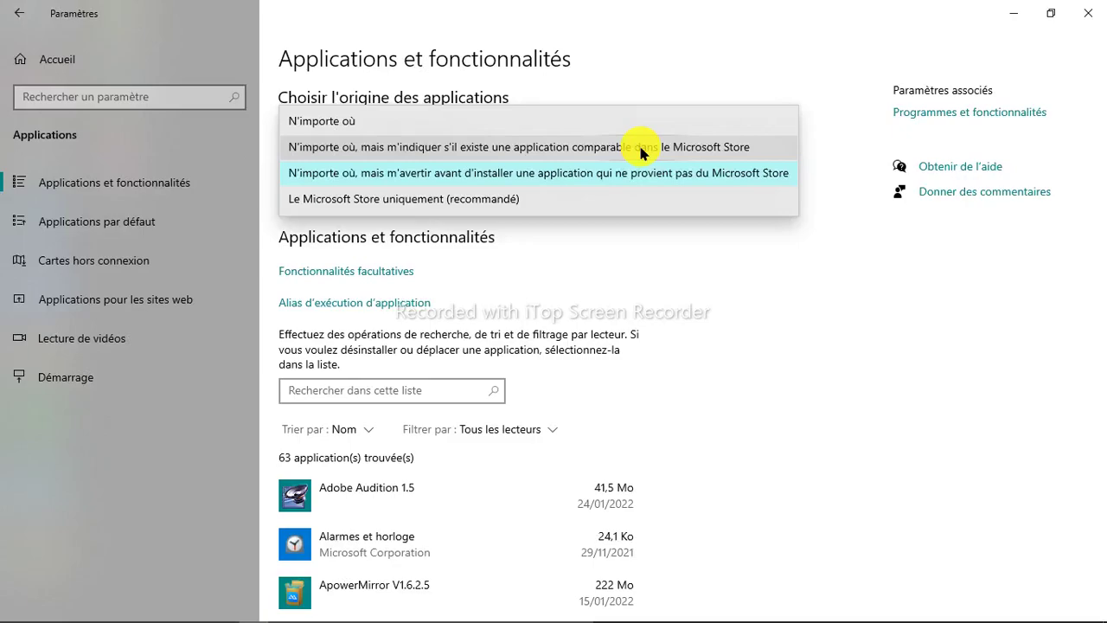
click(579, 278)
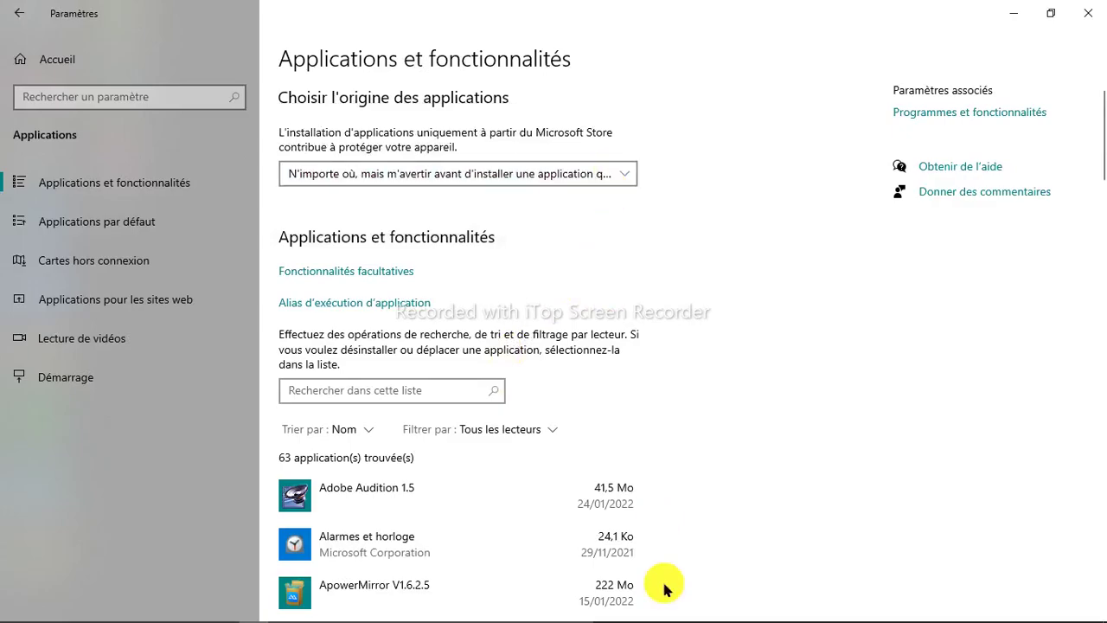
Step: Look through the installed applications and expand the Canva entry to view its modify and uninstall options
scroll(667, 588, down, 10)
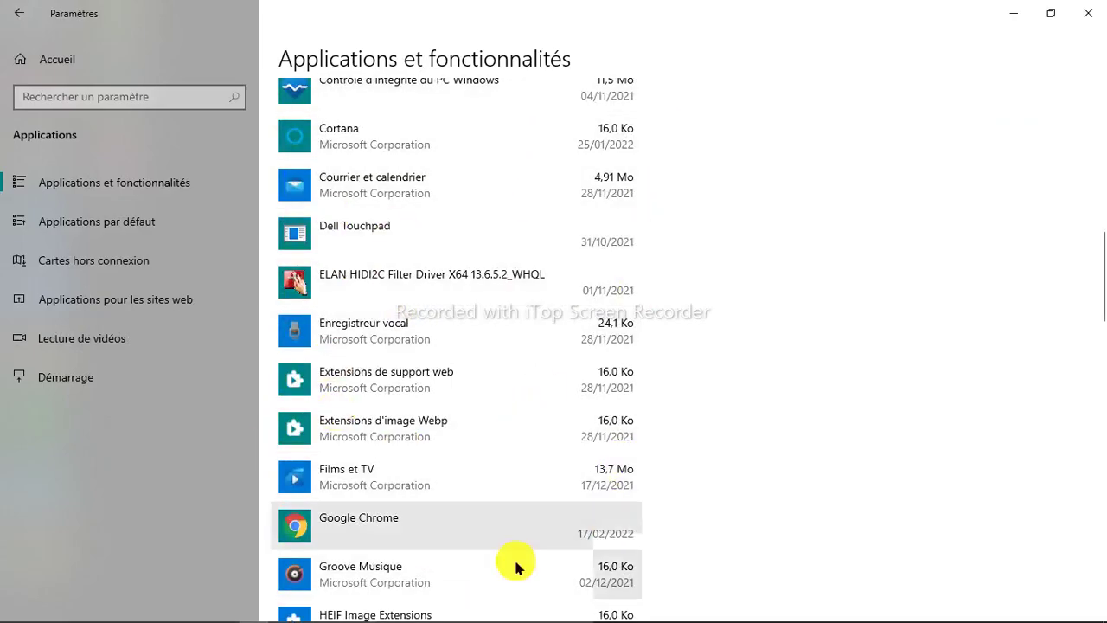
scroll(440, 445, down, 10)
scroll(437, 446, down, 10)
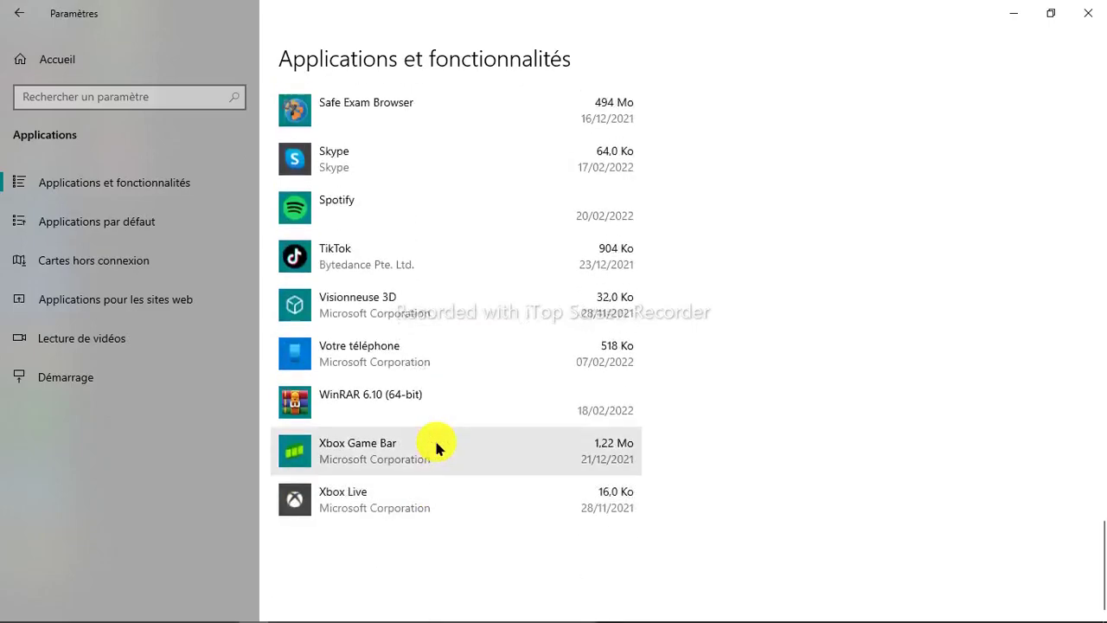
scroll(436, 446, up, 15)
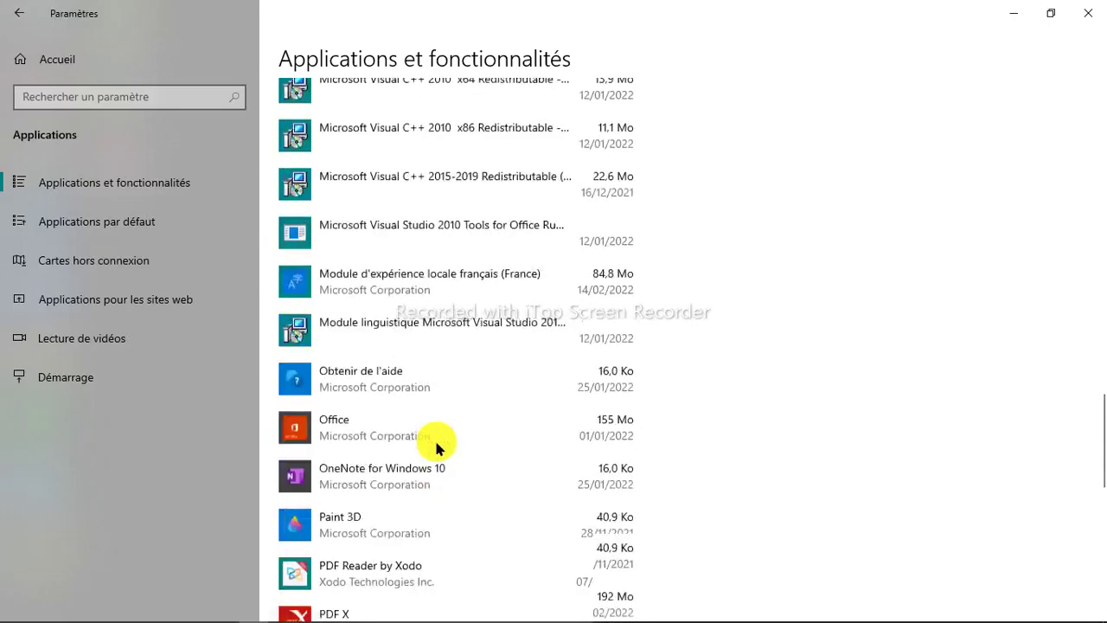
scroll(436, 447, up, 4)
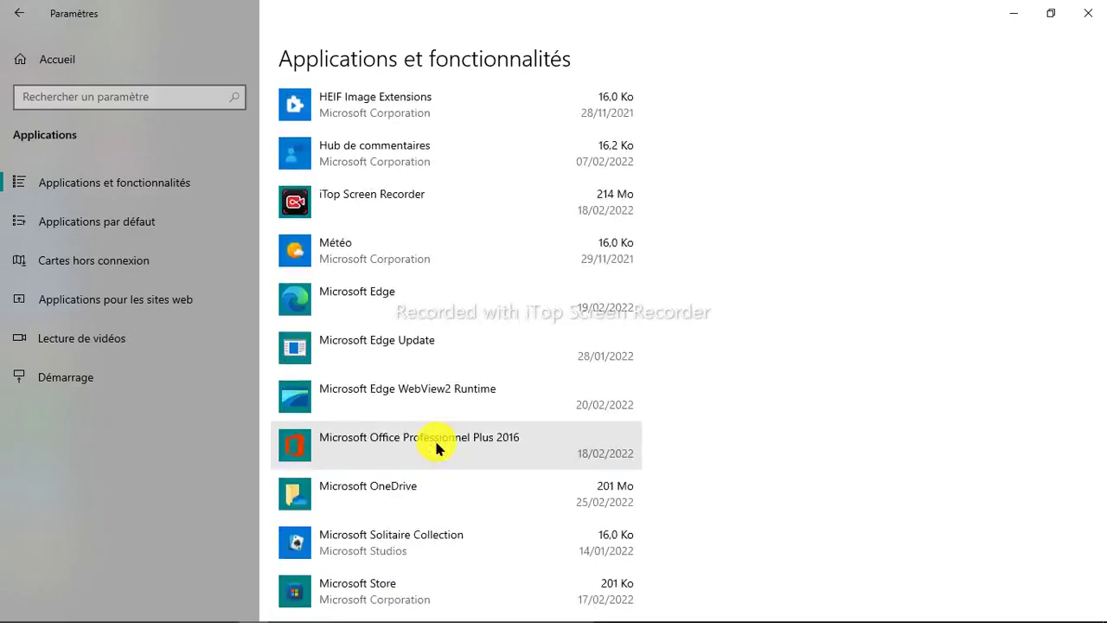
scroll(436, 446, up, 1)
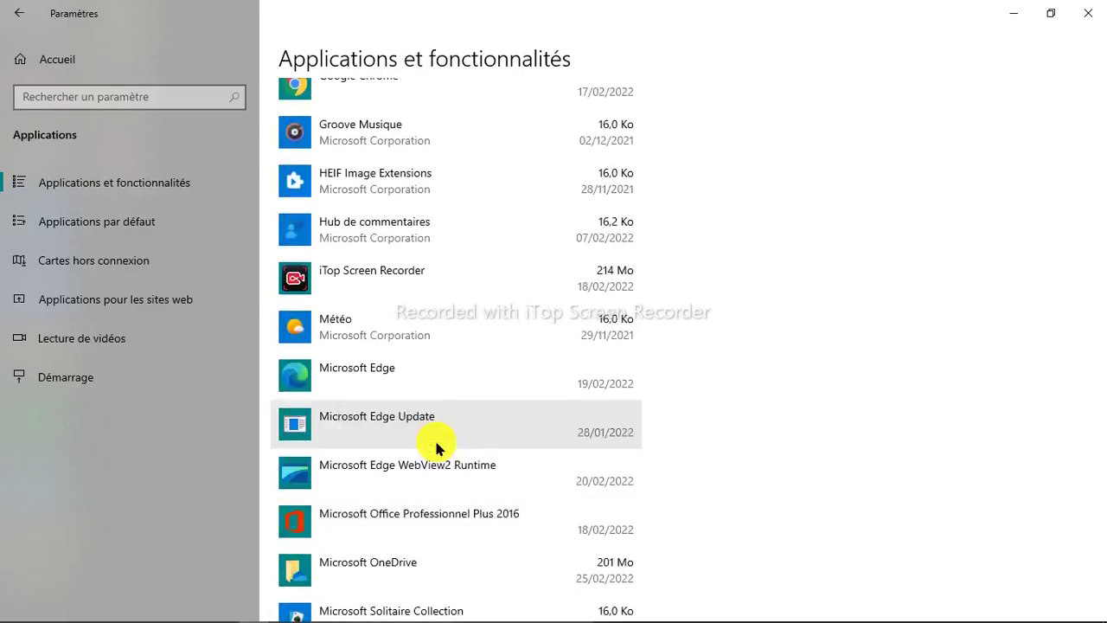
scroll(436, 446, up, 4)
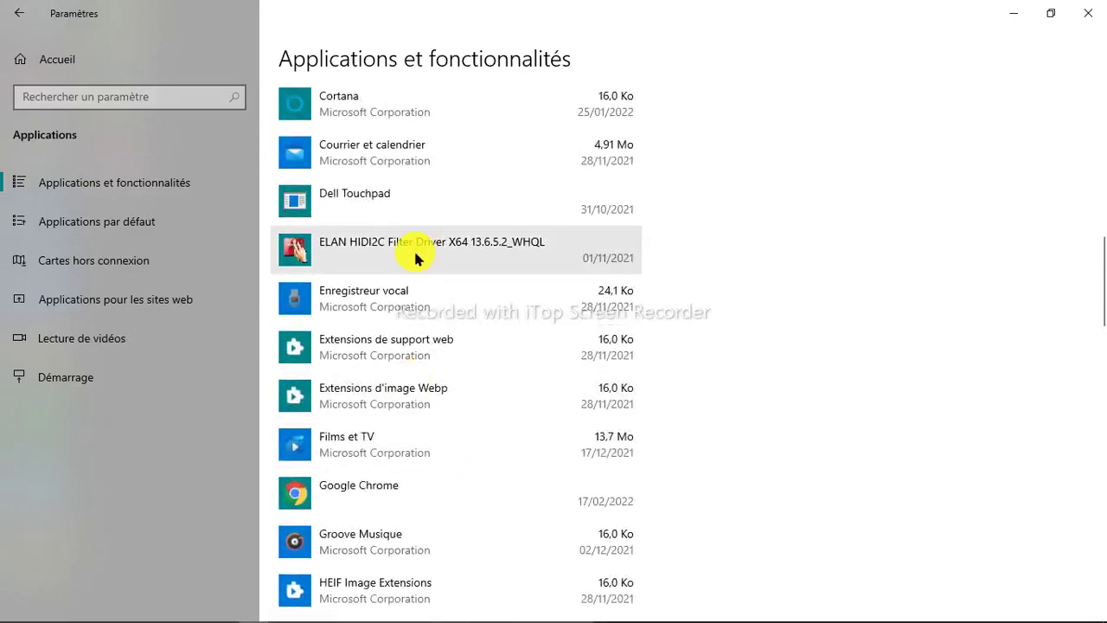
scroll(412, 248, up, 5)
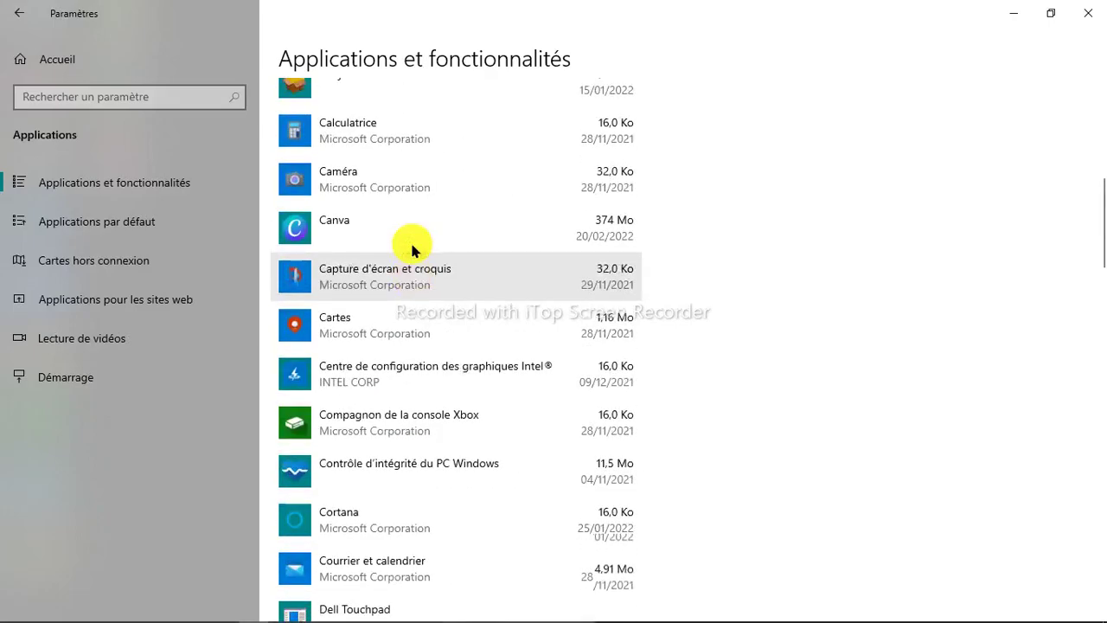
click(395, 322)
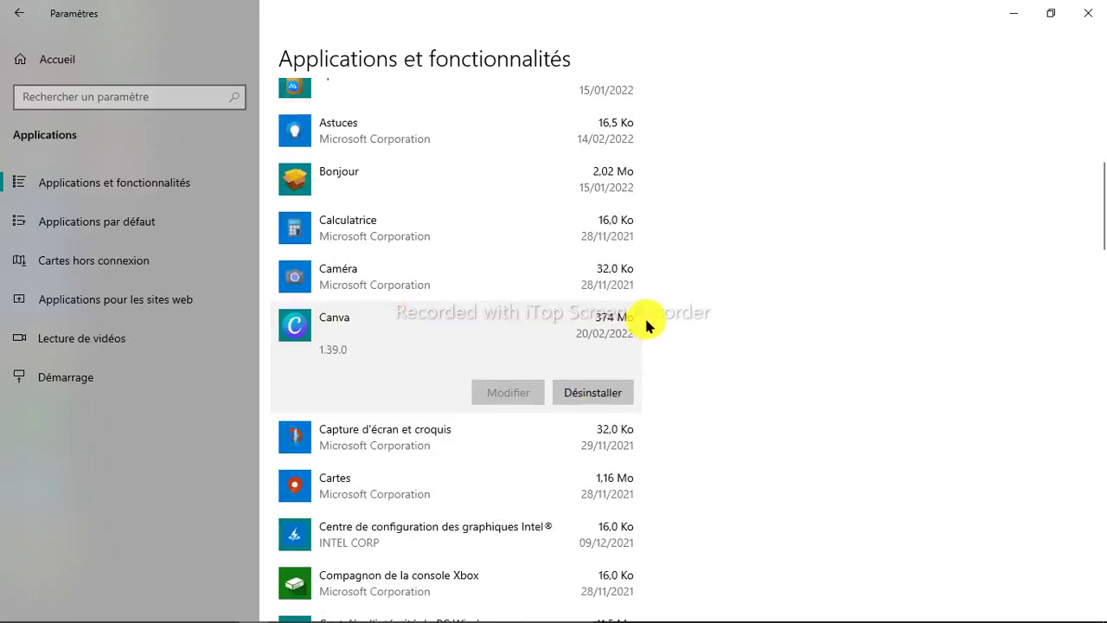
Step: Expand the Adobe Audition 1.5 entry in the installed applications and try to uninstall it
scroll(490, 287, up, 3)
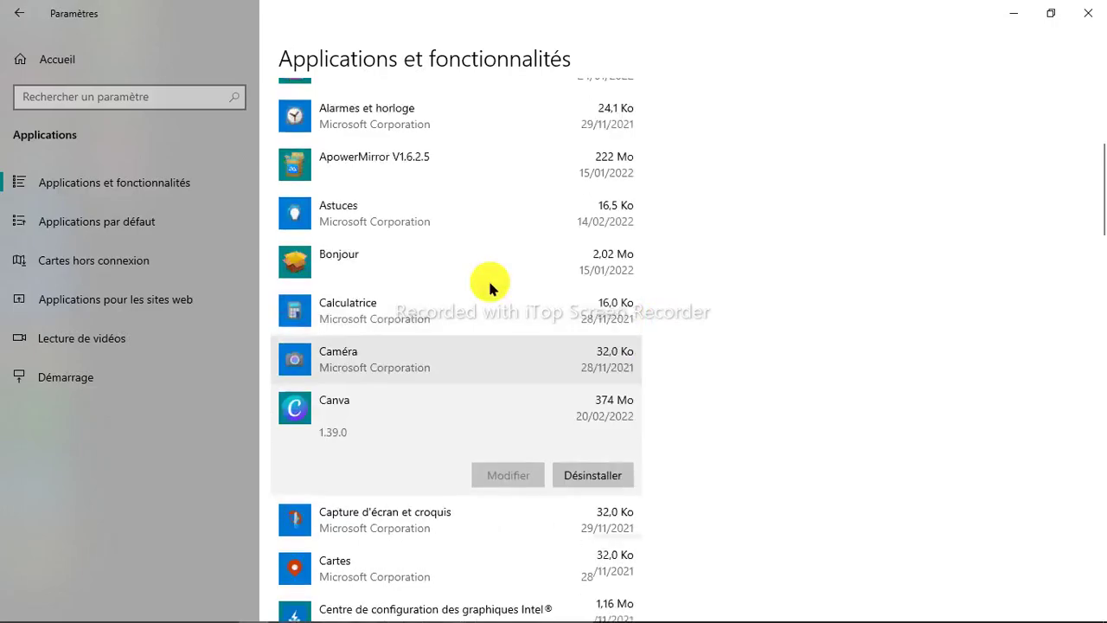
scroll(488, 286, up, 2)
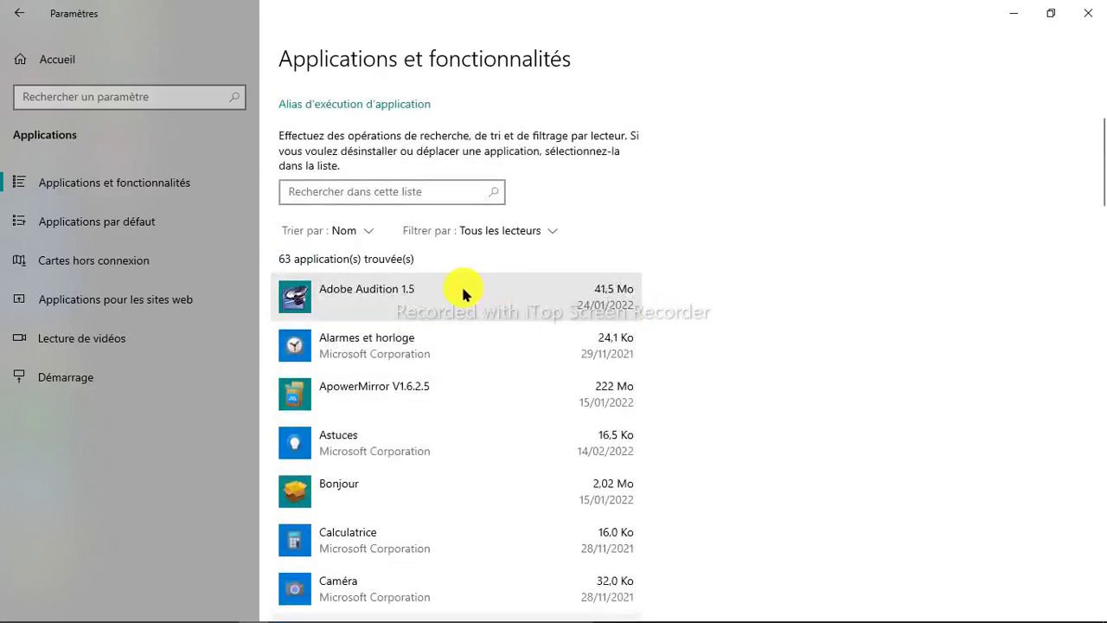
click(451, 287)
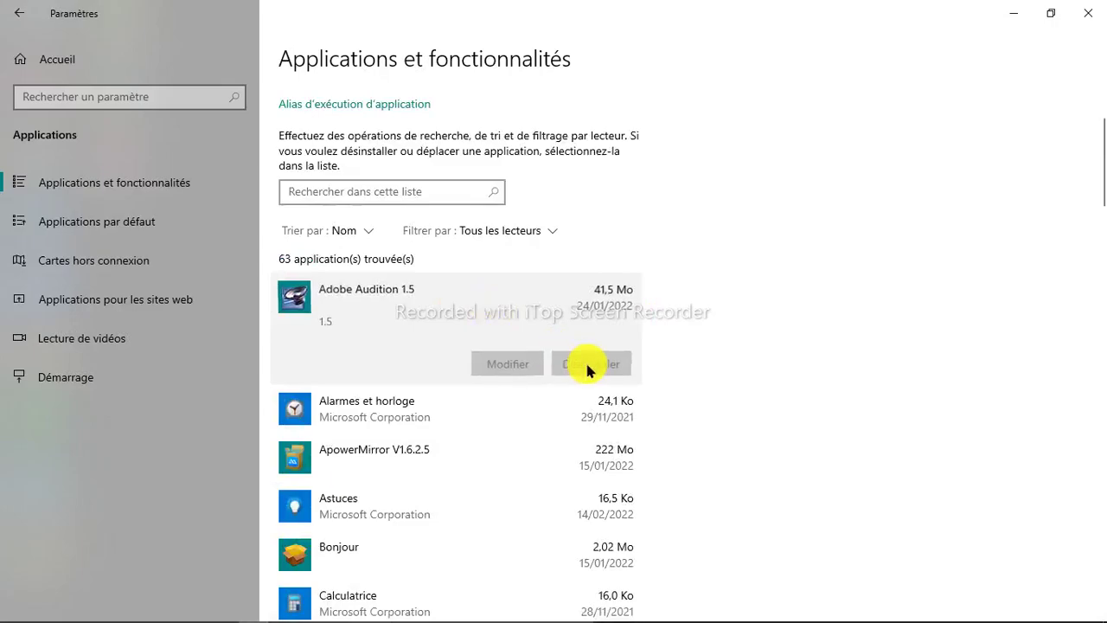
click(586, 364)
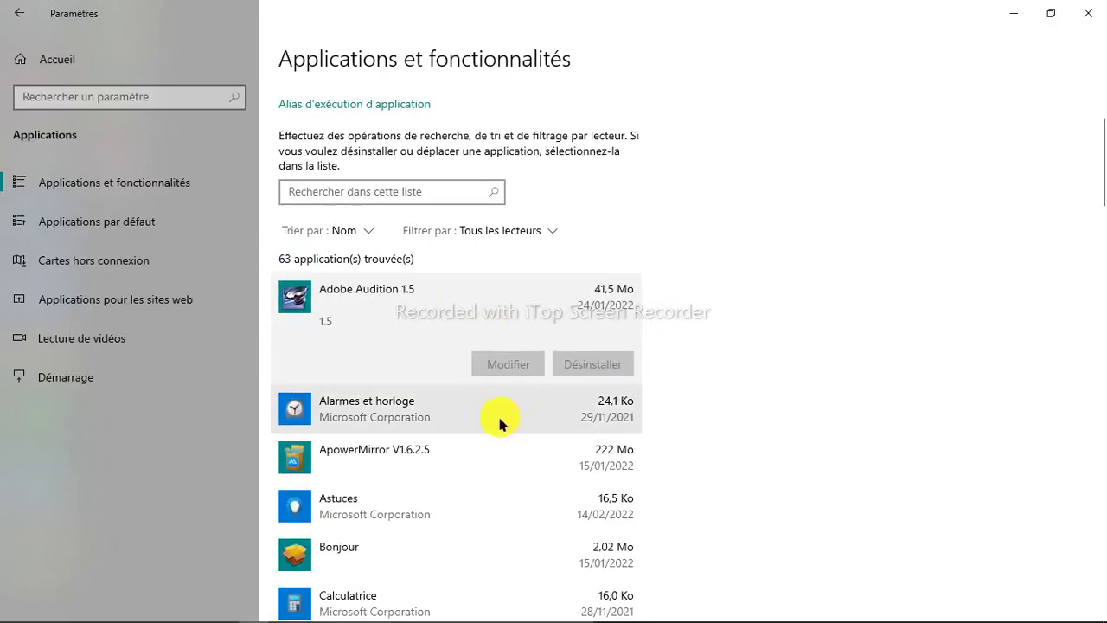
Step: Open the default applications settings and view the email app choices without replacing Courrier
scroll(498, 413, down, 4)
scroll(498, 412, down, 8)
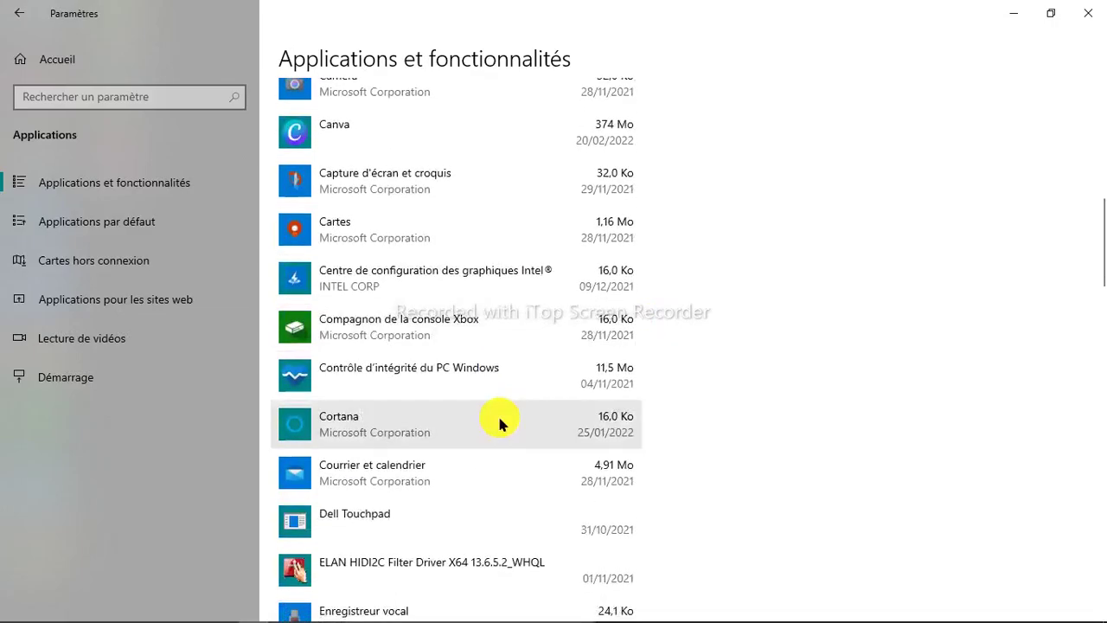
scroll(499, 420, down, 8)
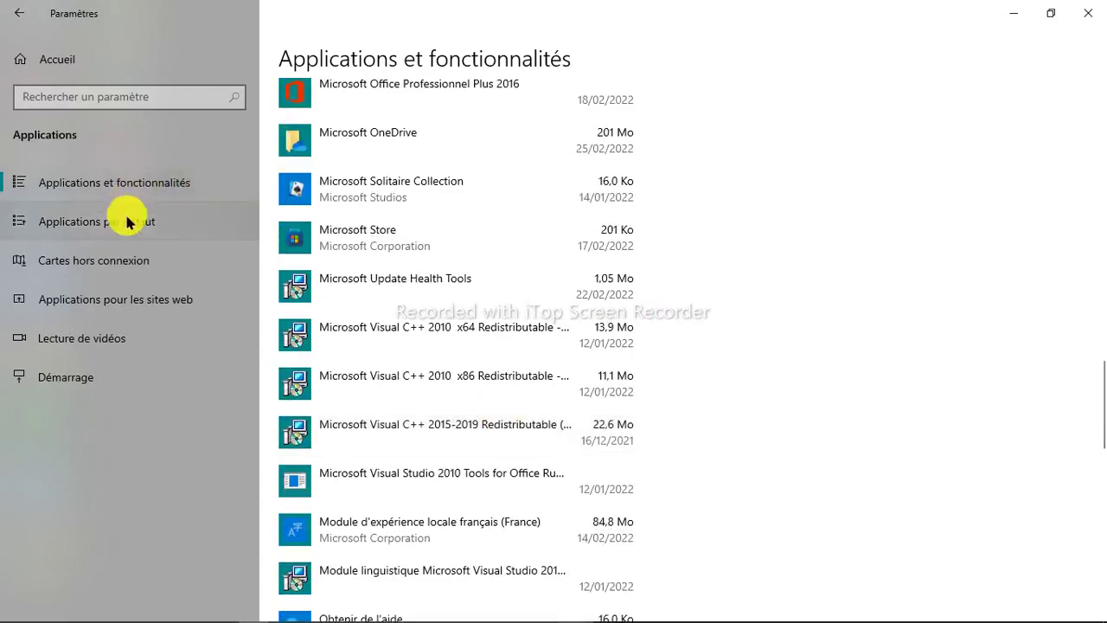
scroll(513, 137, down, 10)
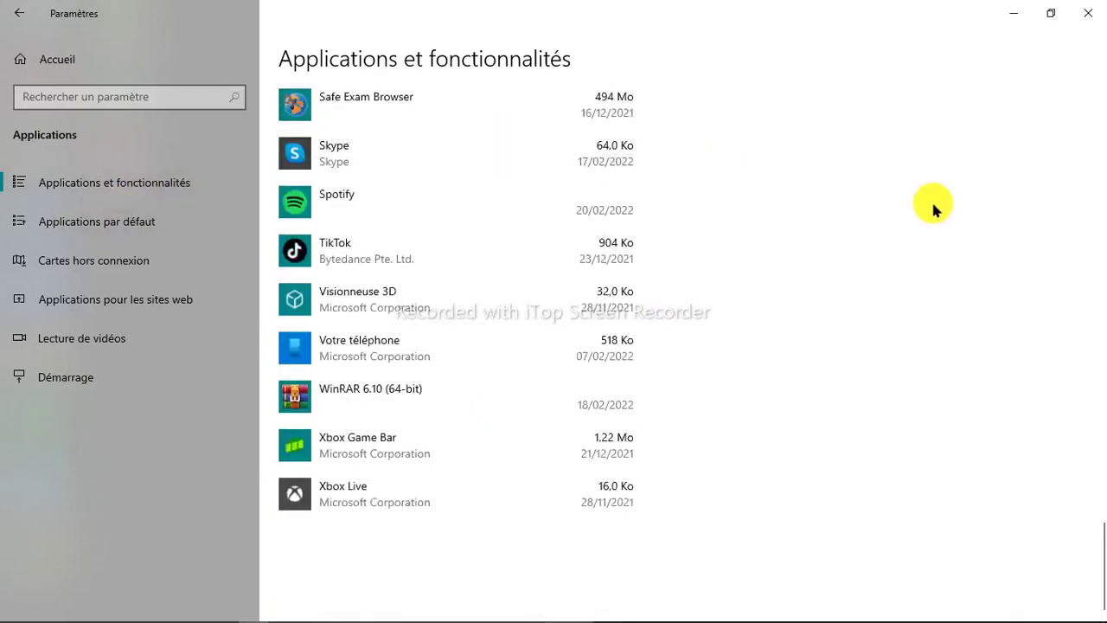
click(192, 229)
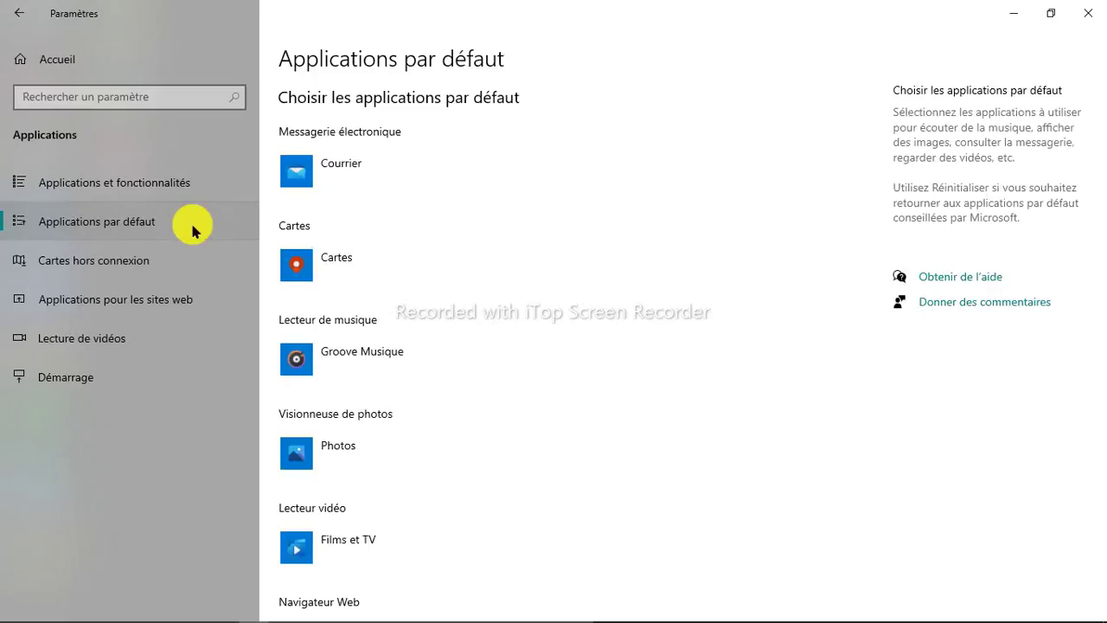
click(346, 178)
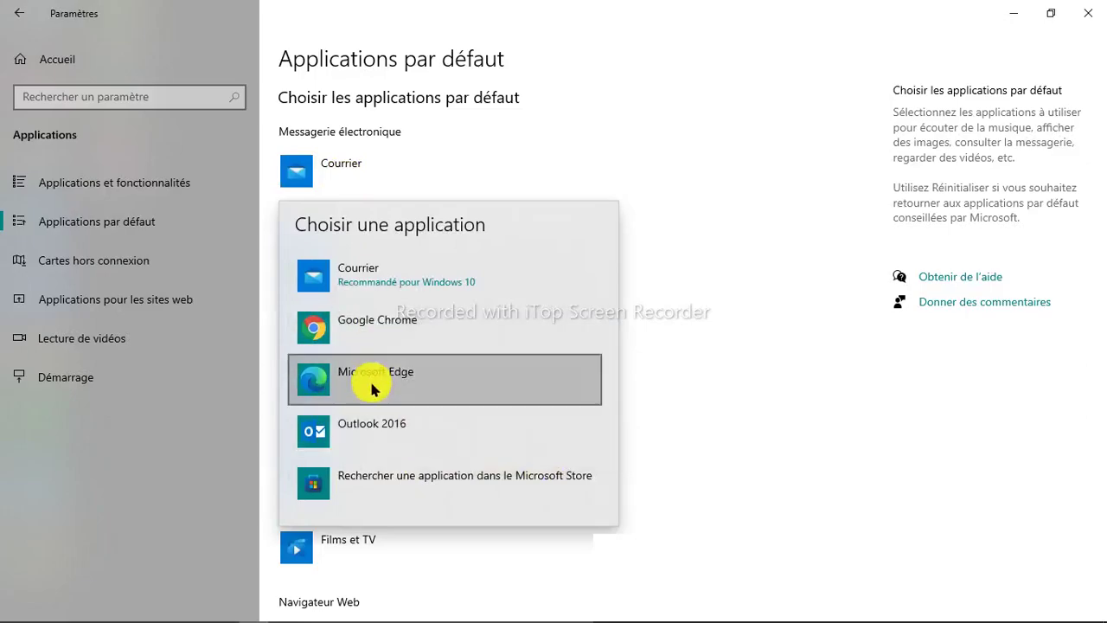
click(546, 165)
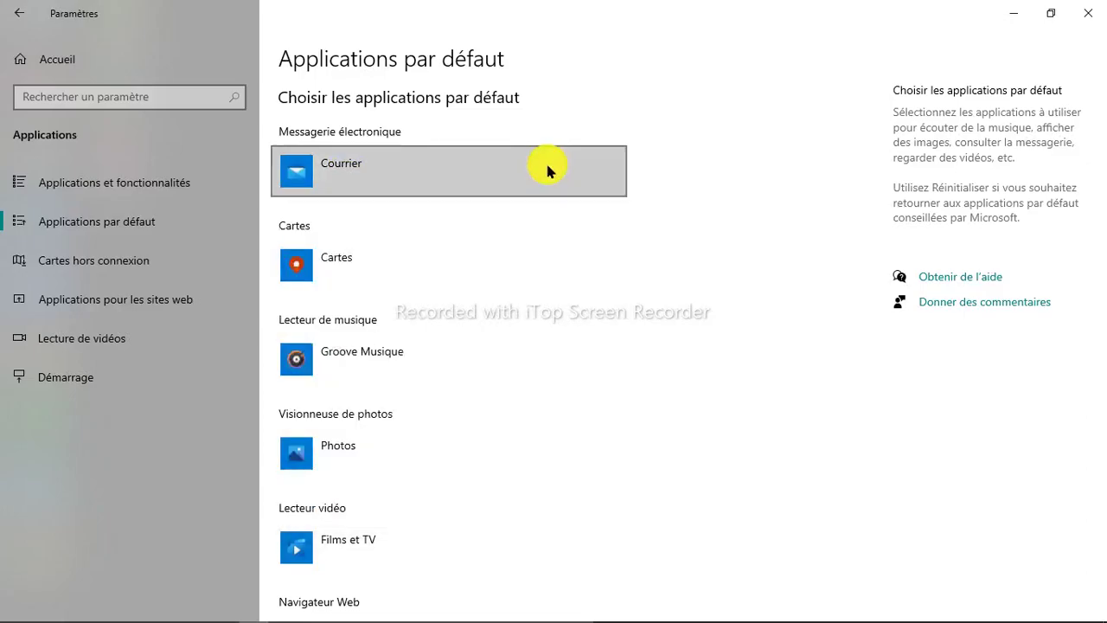
Step: View the default app choices for maps, music player and photo viewer without replacing Cartes, Groove Musique or Photos
click(399, 273)
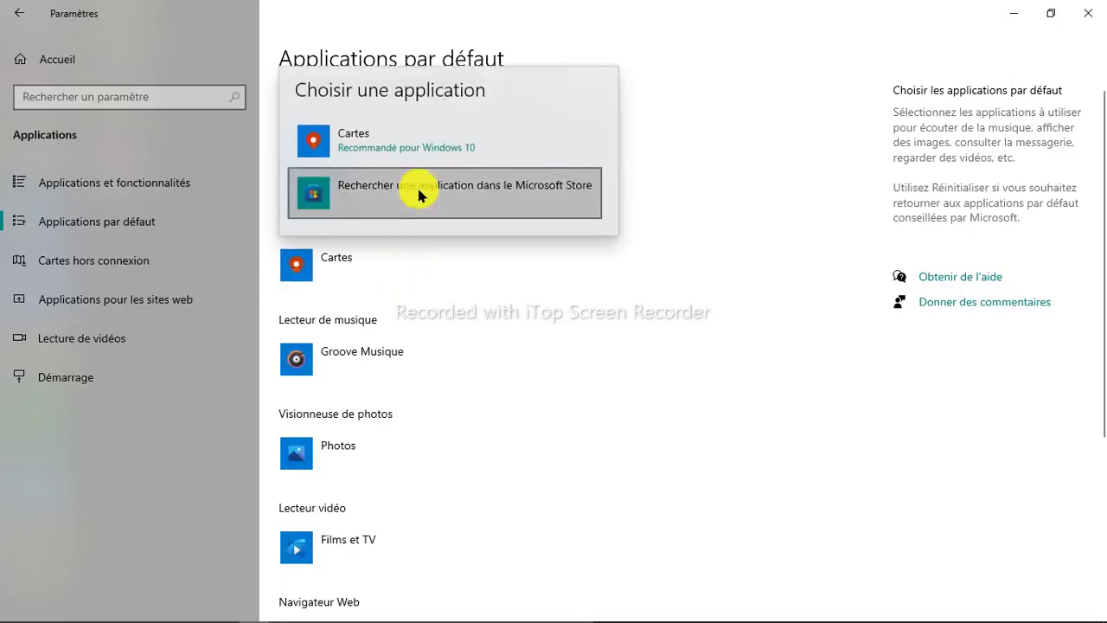
click(642, 264)
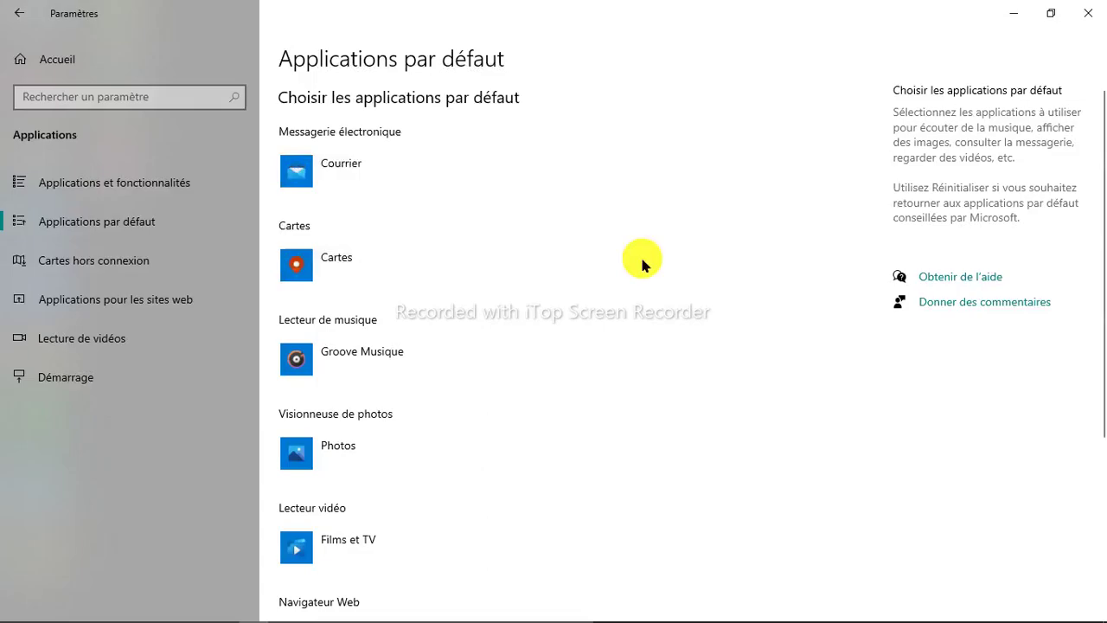
click(383, 350)
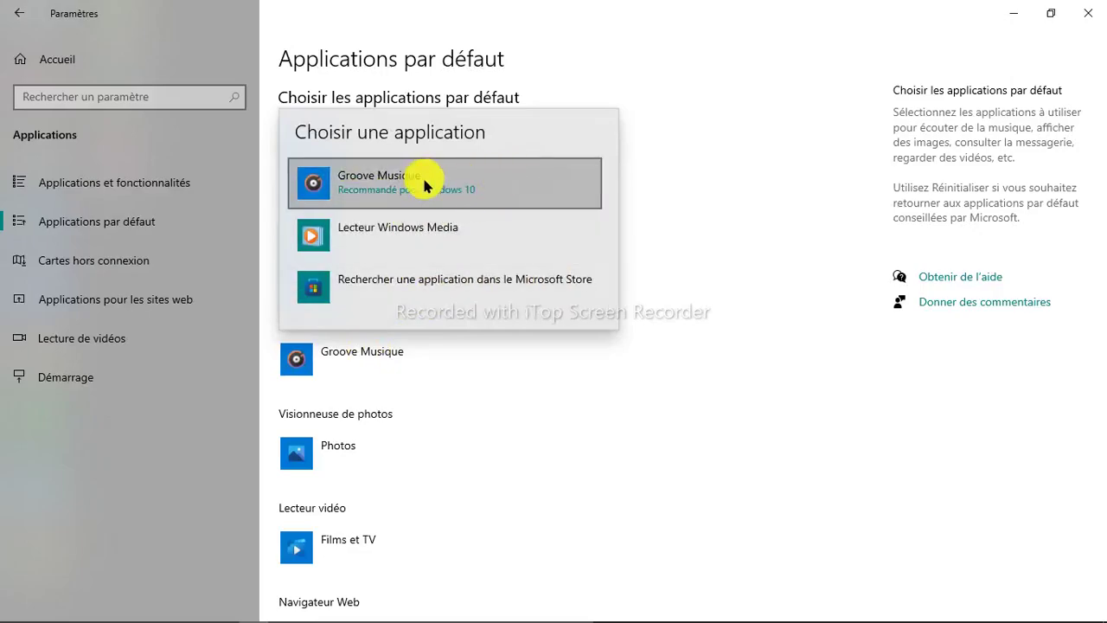
click(724, 354)
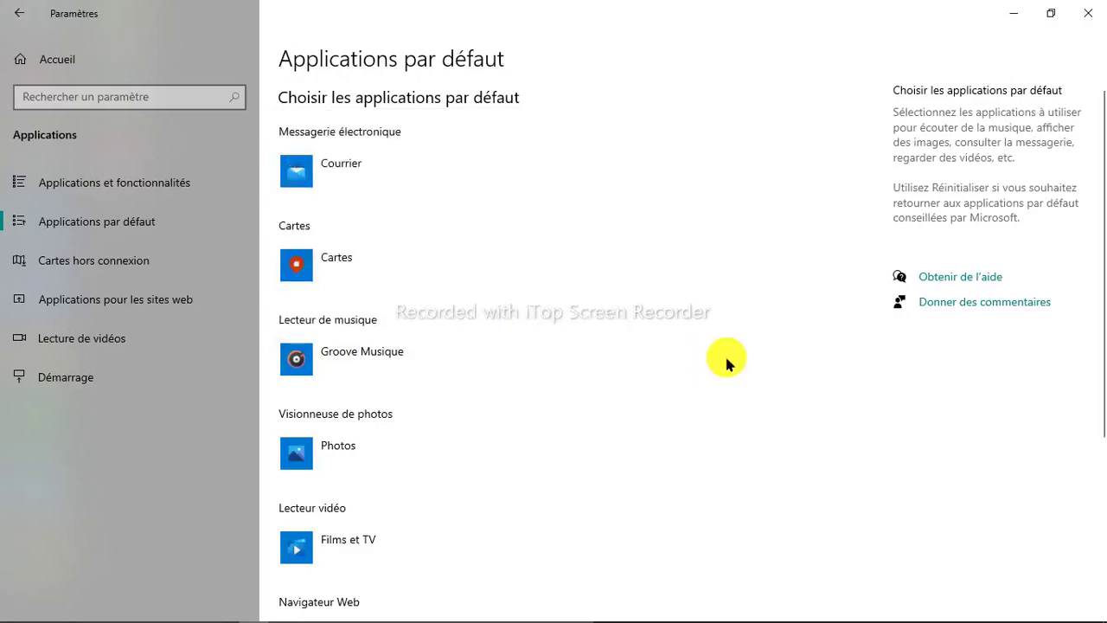
click(447, 457)
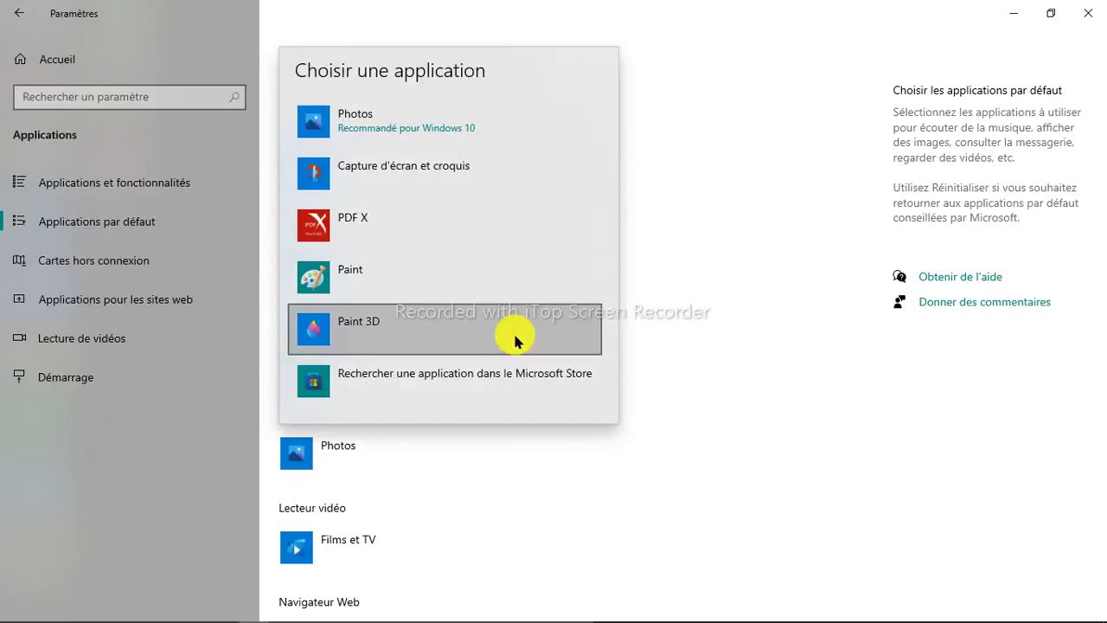
click(715, 317)
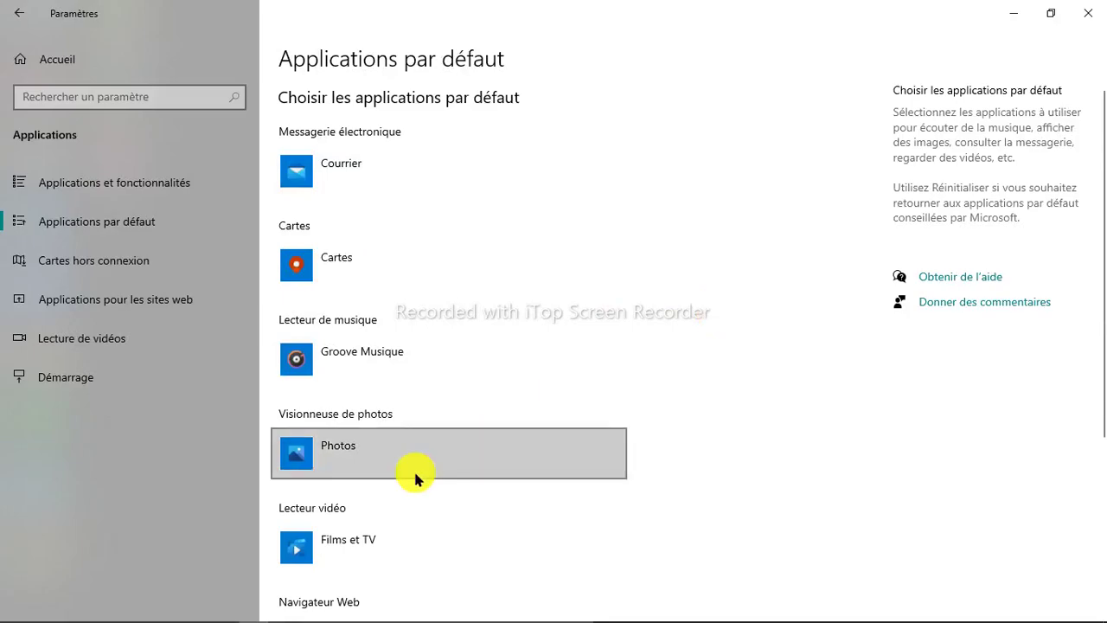
Step: Look through the remaining default applications and open the option to choose default apps by file type
scroll(413, 475, down, 5)
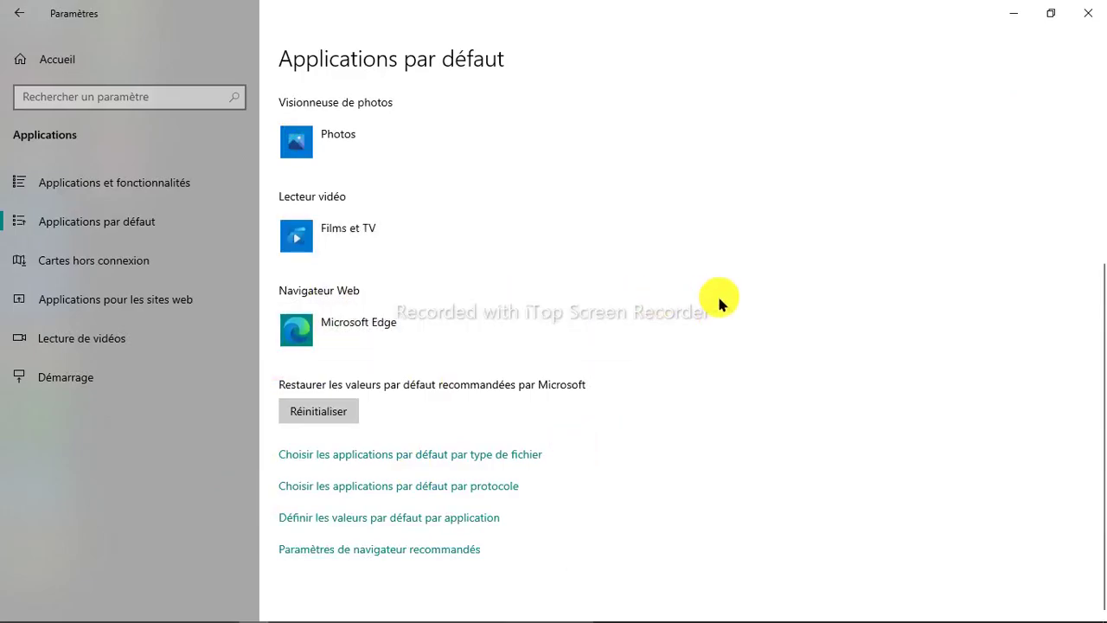
scroll(719, 303, up, 4)
scroll(719, 303, down, 4)
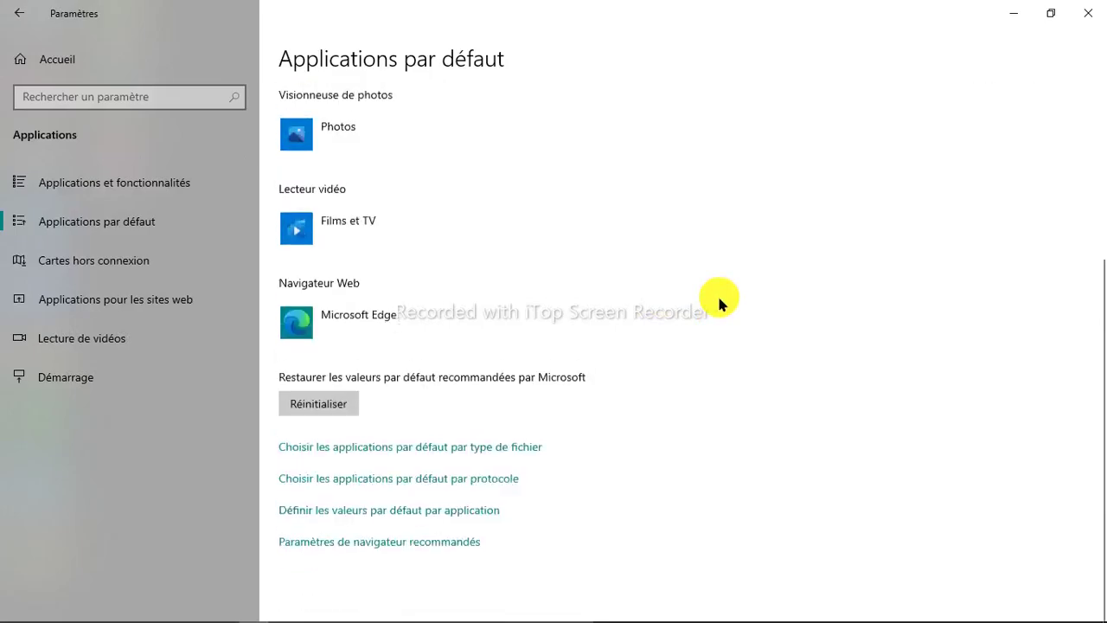
scroll(719, 298, up, 1)
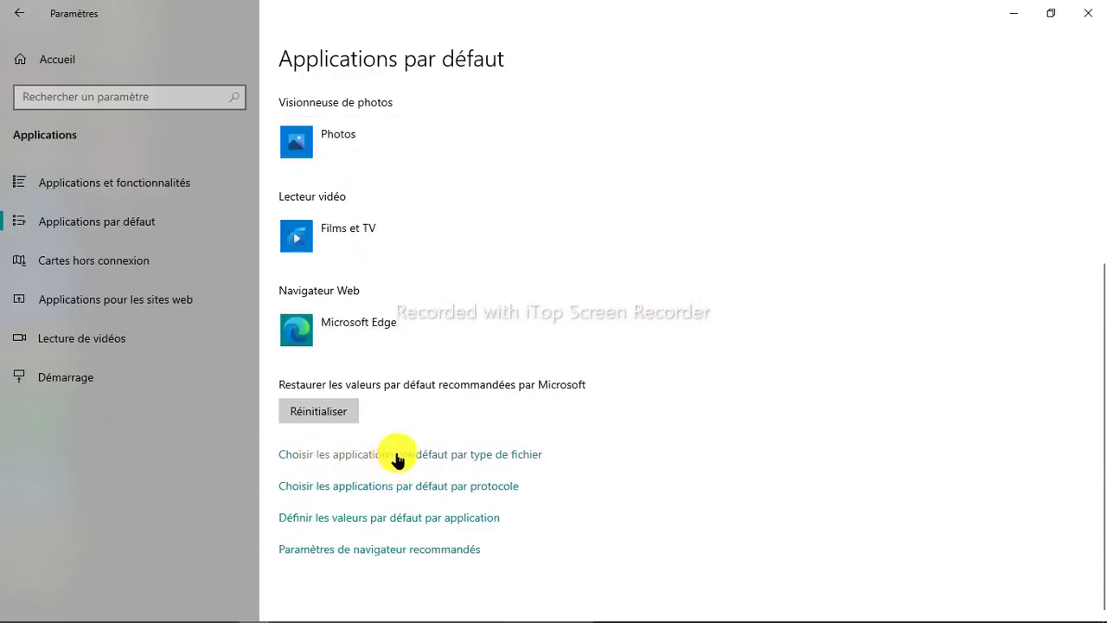
click(500, 459)
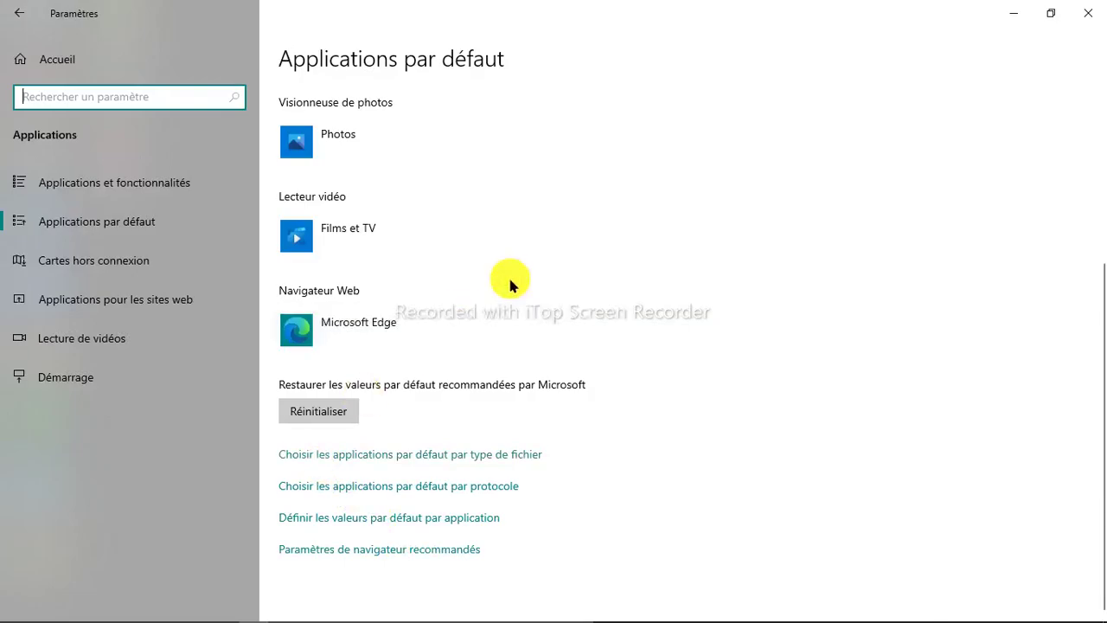
scroll(507, 275, up, 5)
scroll(493, 311, down, 5)
click(415, 456)
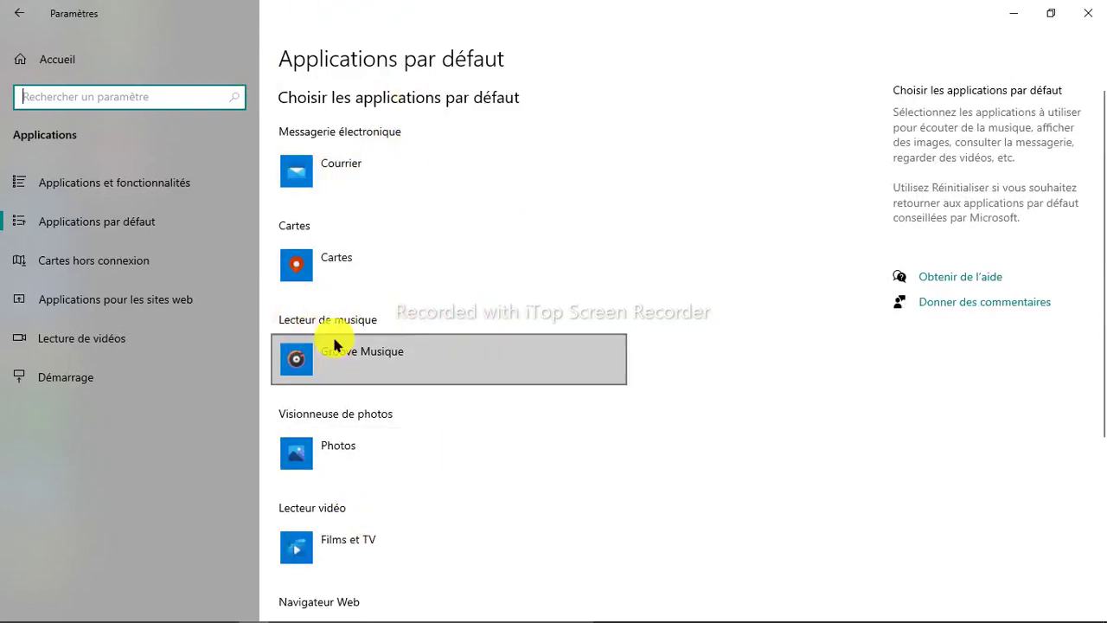
Step: Examine the "Cartes hors connexion" download, storage, metered connection and update settings, and view the applications associated with websites
click(28, 279)
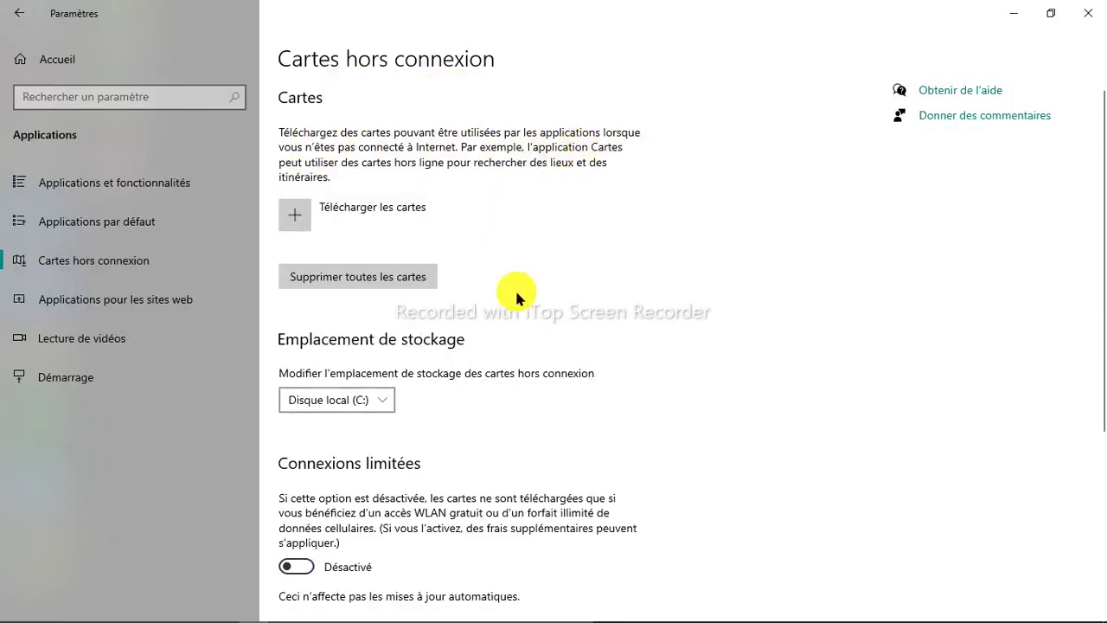
scroll(516, 296, down, 5)
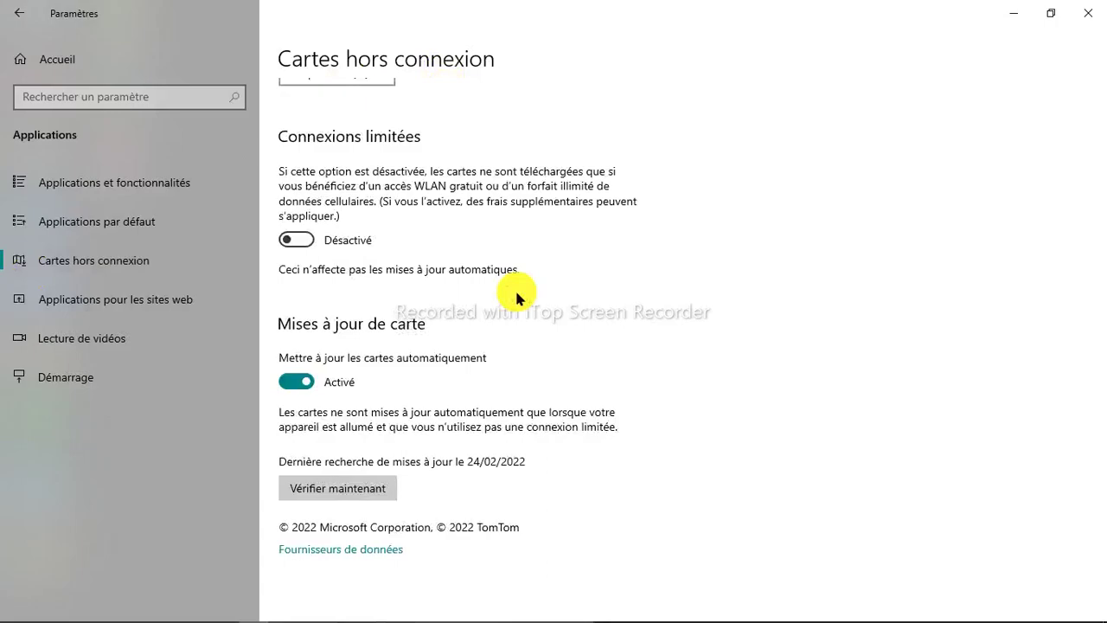
scroll(516, 297, up, 5)
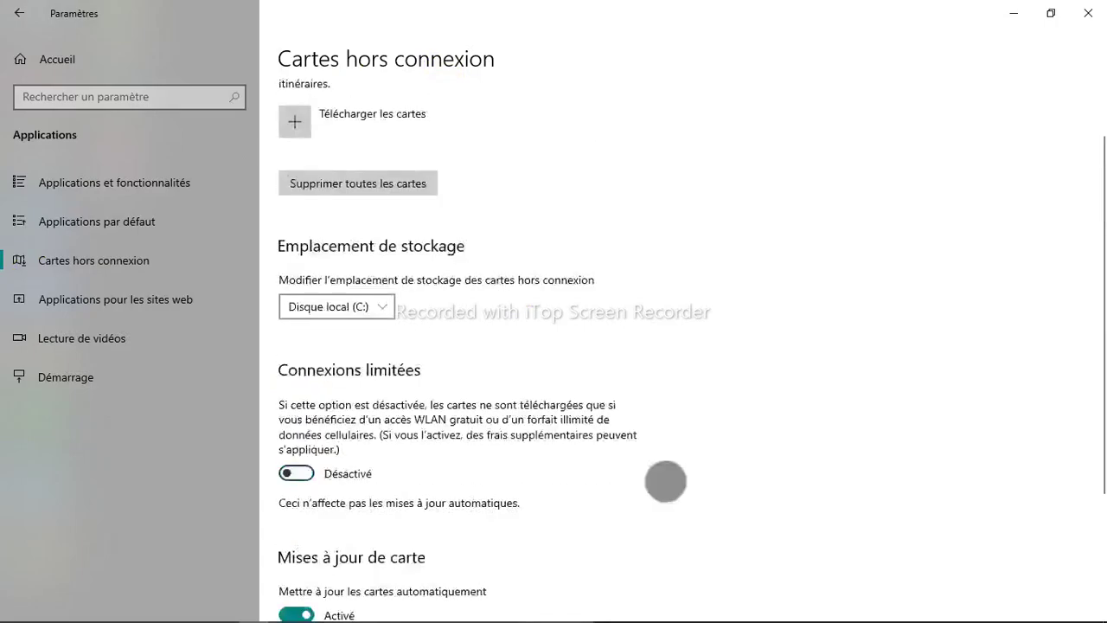
scroll(517, 296, down, 1)
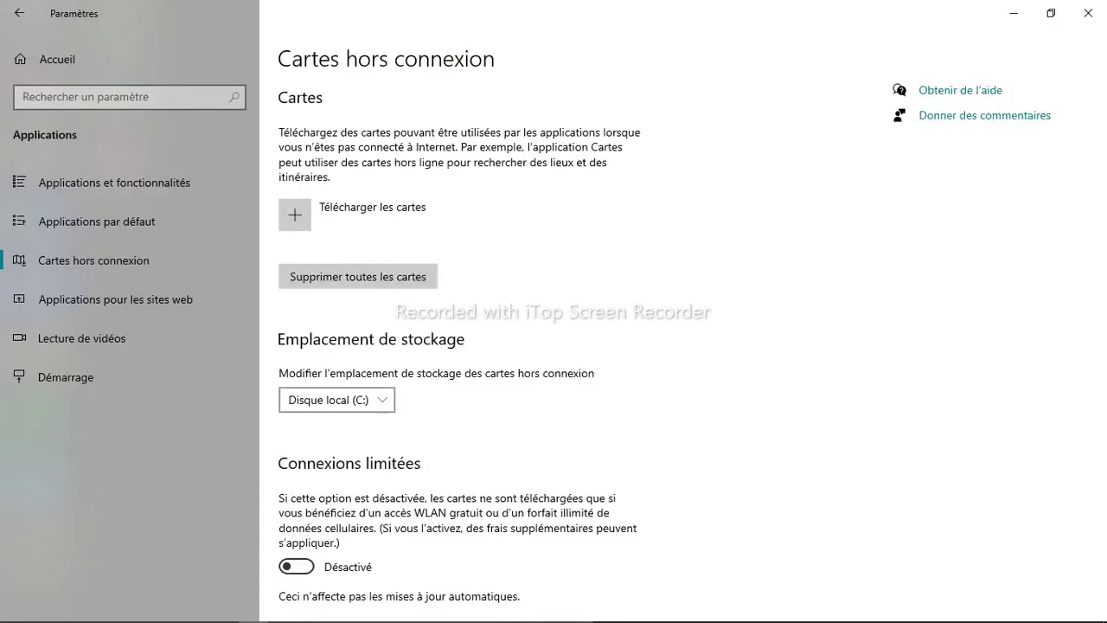
scroll(939, 391, down, 1)
scroll(934, 419, up, 1)
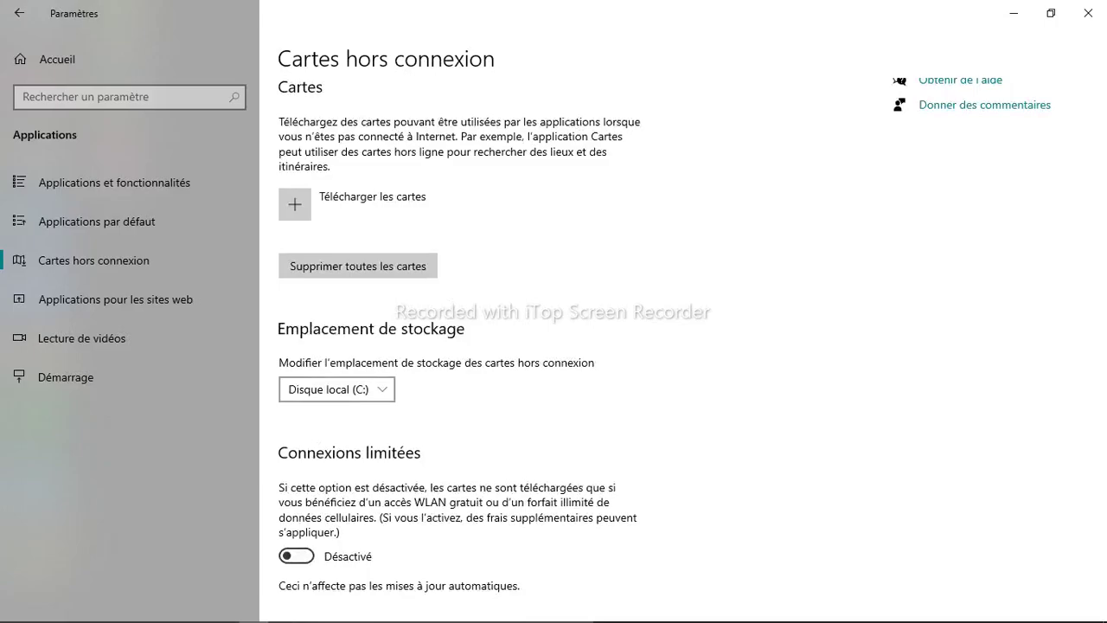
scroll(998, 389, down, 3)
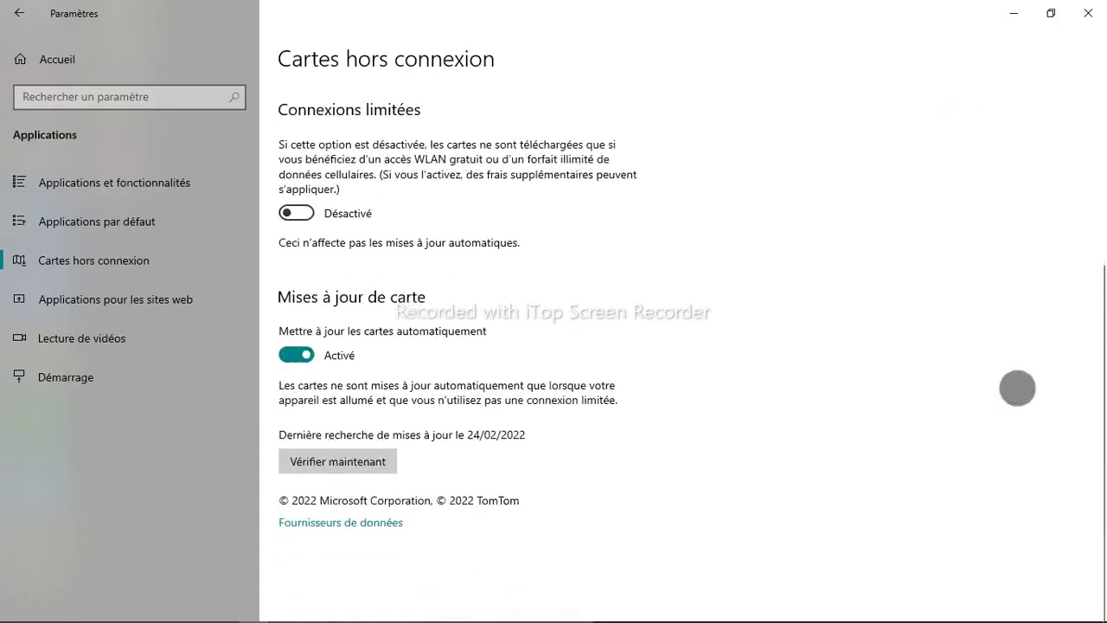
scroll(990, 433, up, 3)
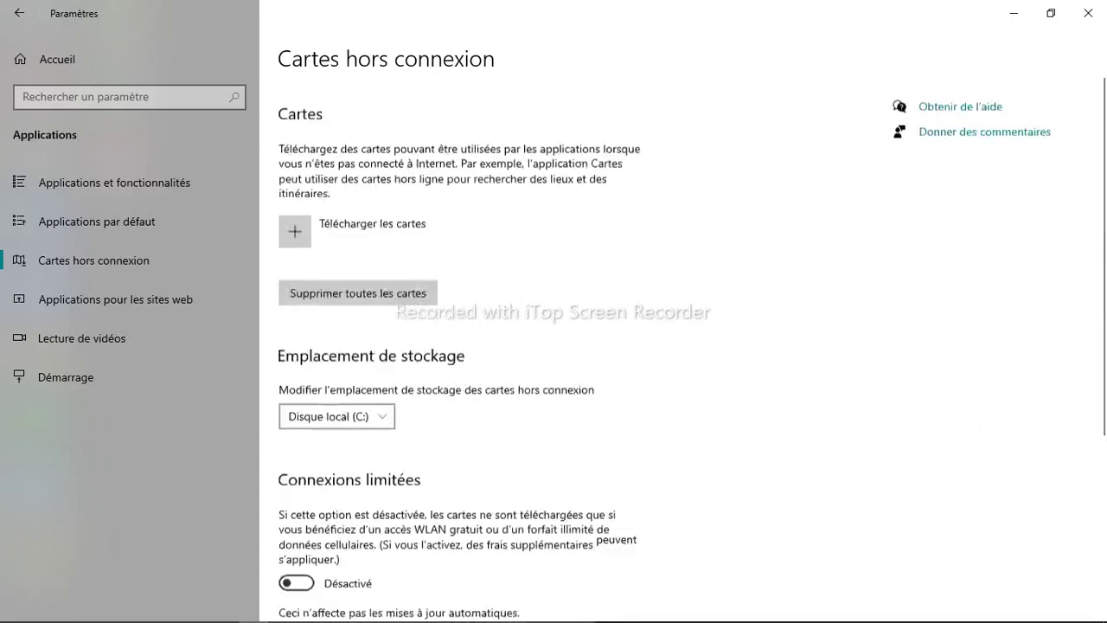
scroll(651, 343, down, 3)
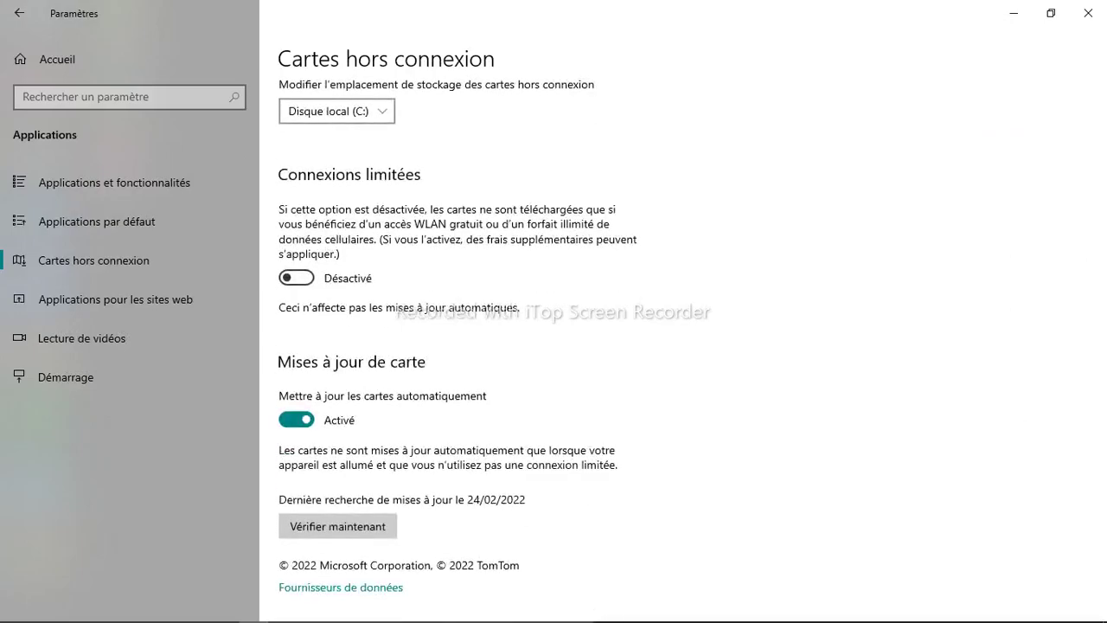
click(115, 299)
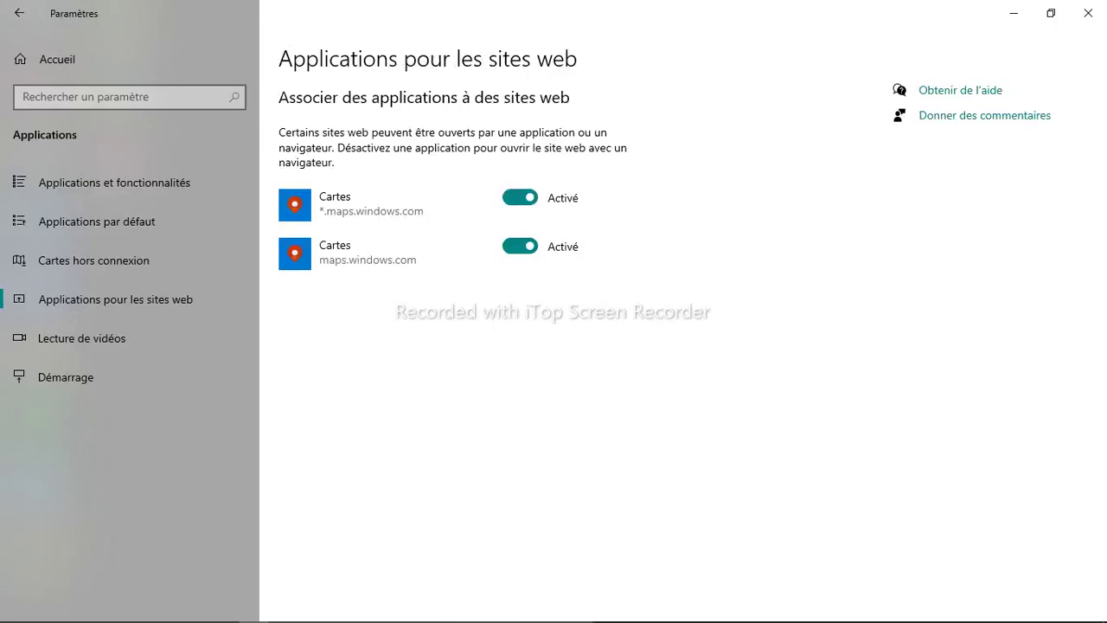
Step: Open the "Lecture de vidéos" settings and play the preview video, skipping to different points in it
click(51, 342)
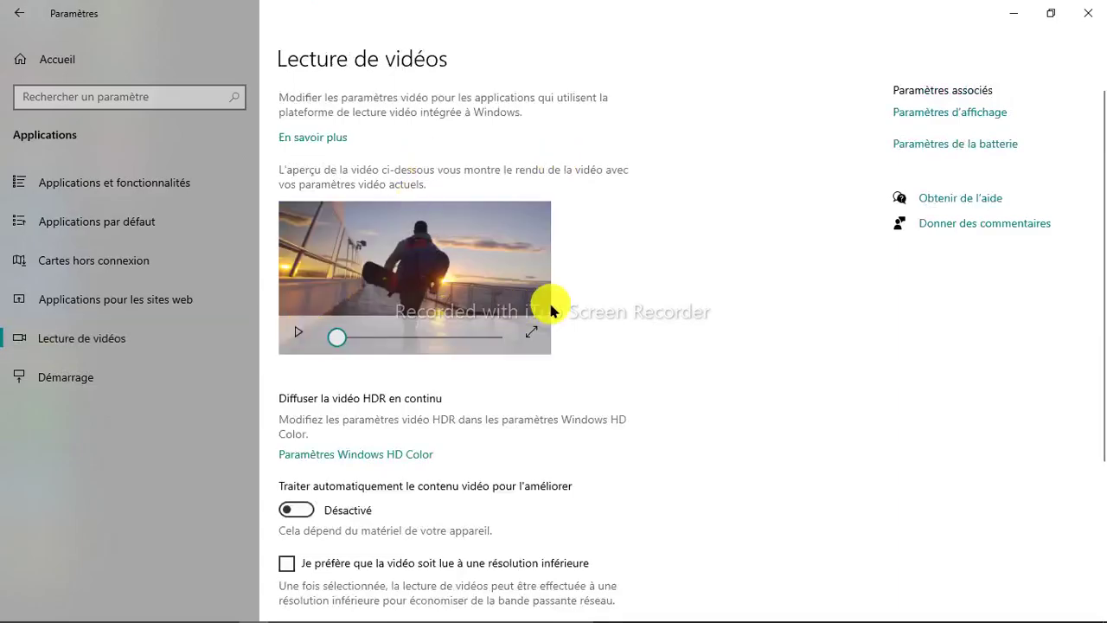
click(296, 337)
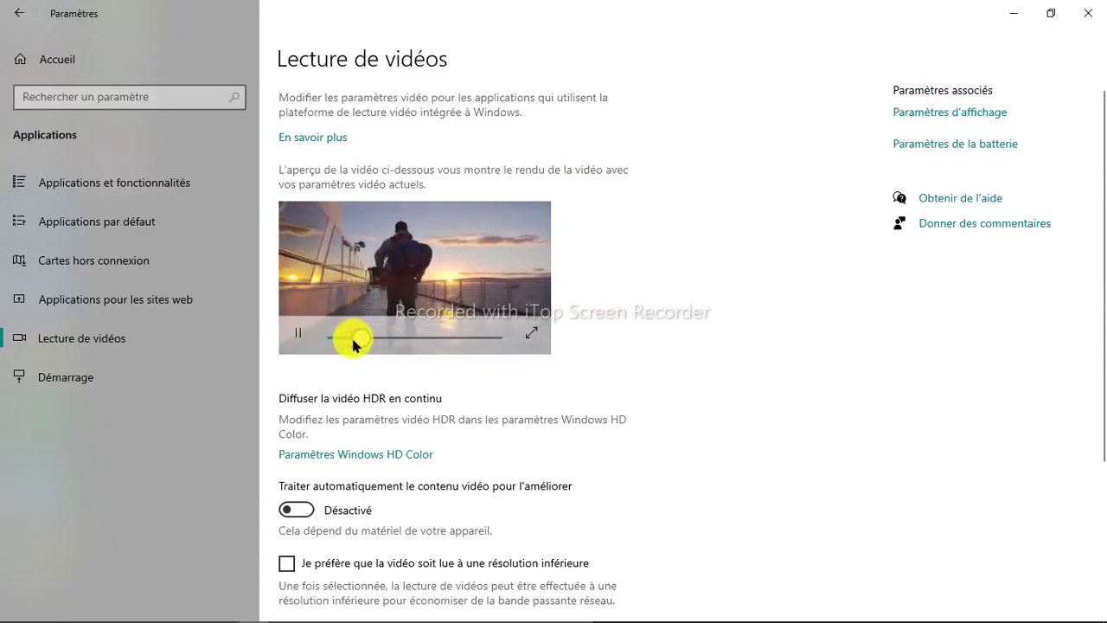
click(463, 336)
click(406, 337)
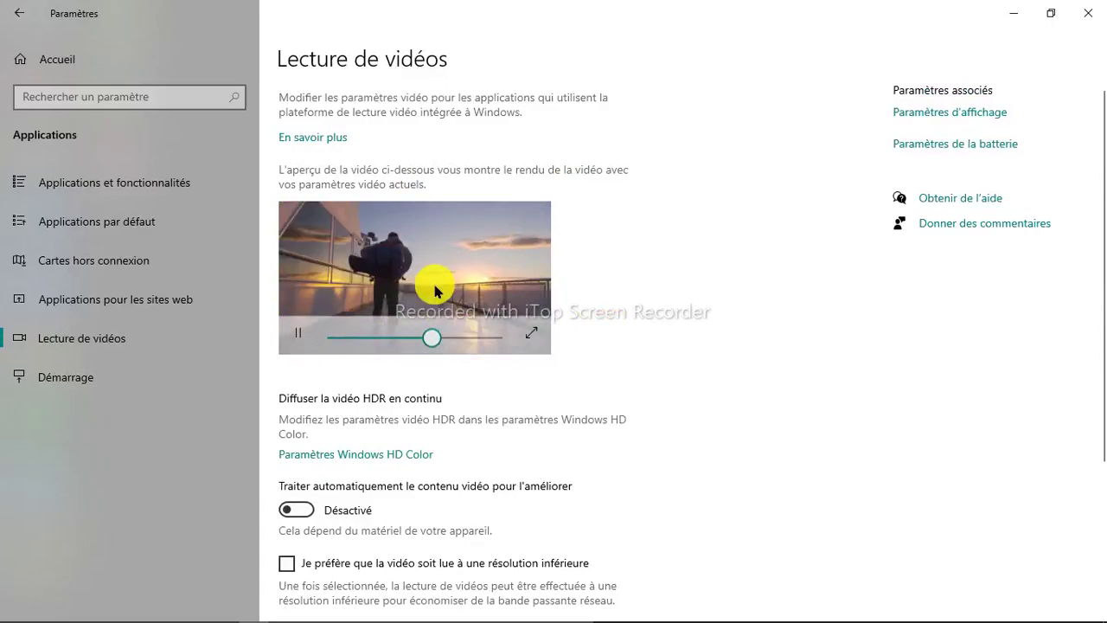
scroll(591, 227, down, 3)
scroll(591, 227, up, 3)
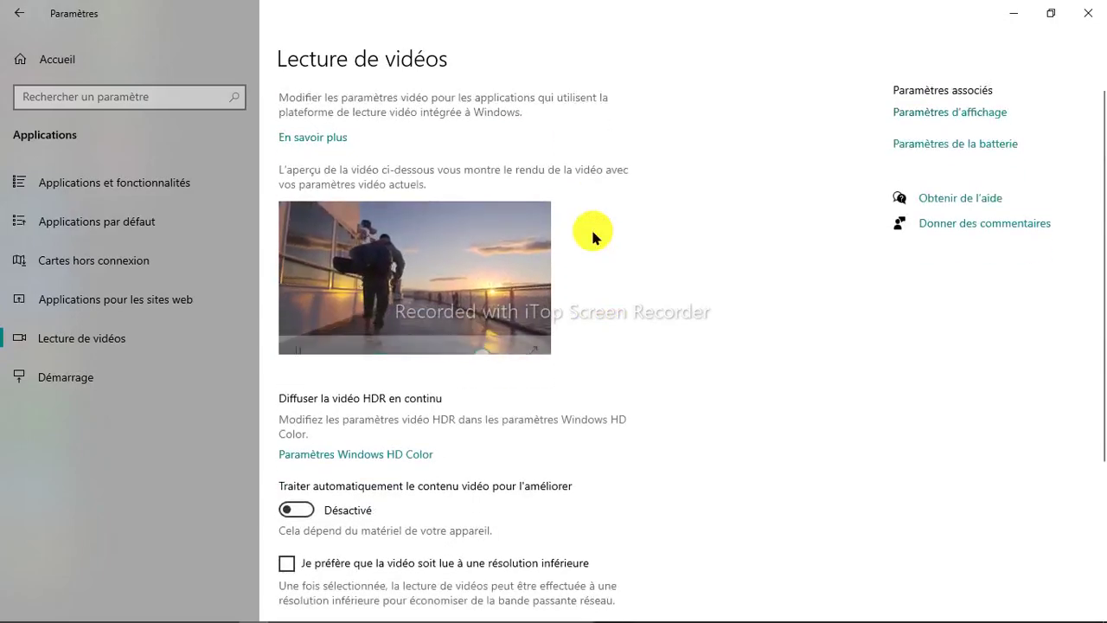
Step: Turn on automatic processing to enhance video content and view the battery optimisation choices, keeping "Optimiser pour l'autonomie de la batterie"
scroll(591, 227, down, 3)
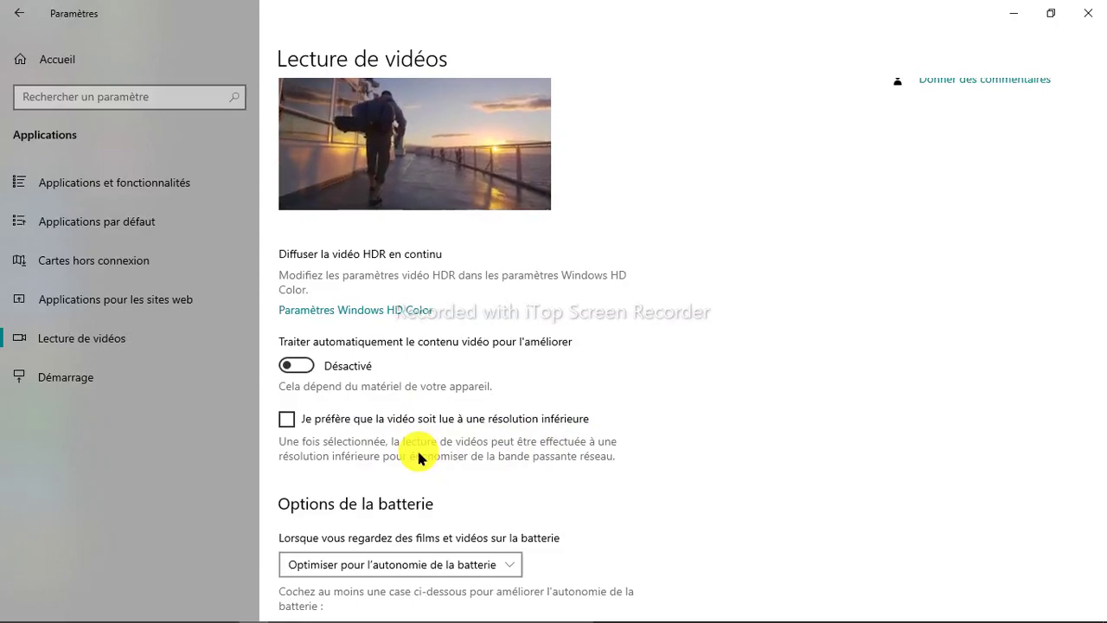
click(309, 367)
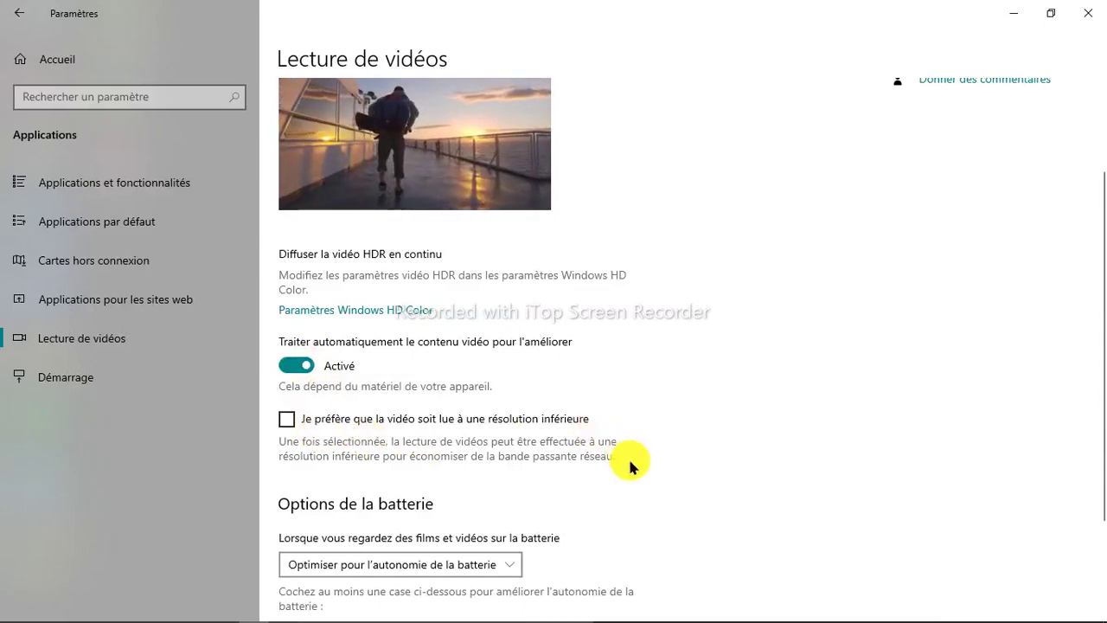
scroll(631, 462, down, 2)
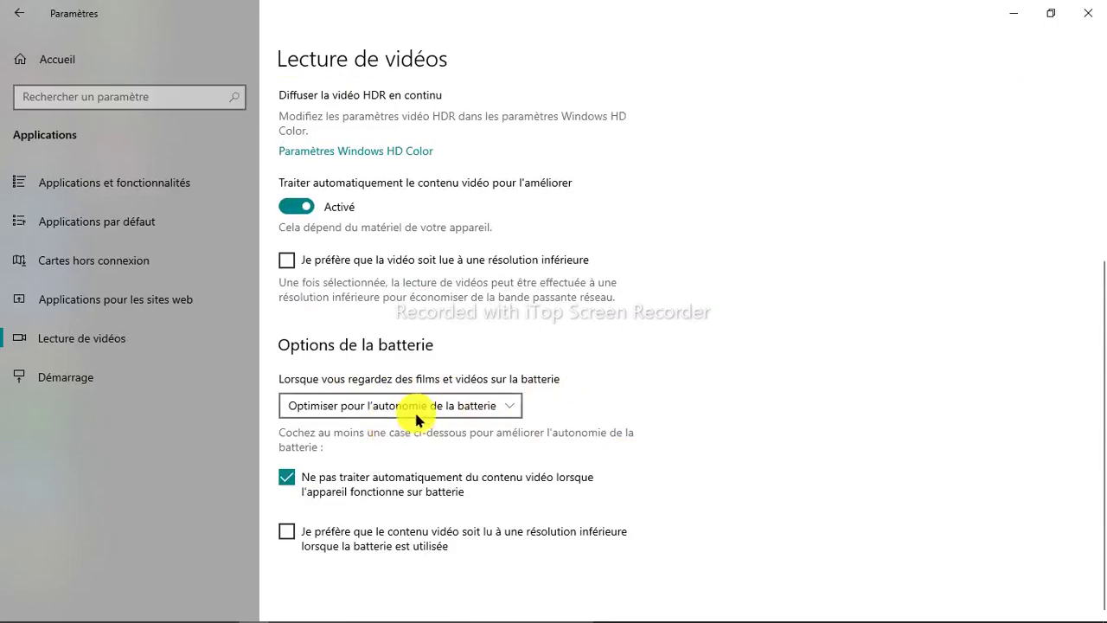
click(511, 406)
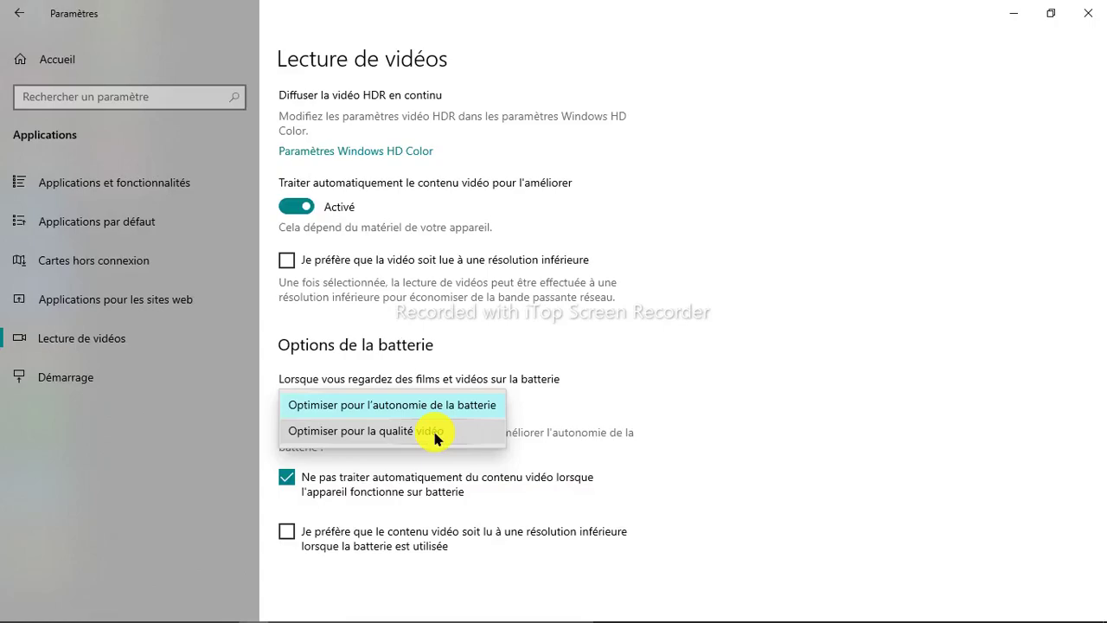
click(589, 395)
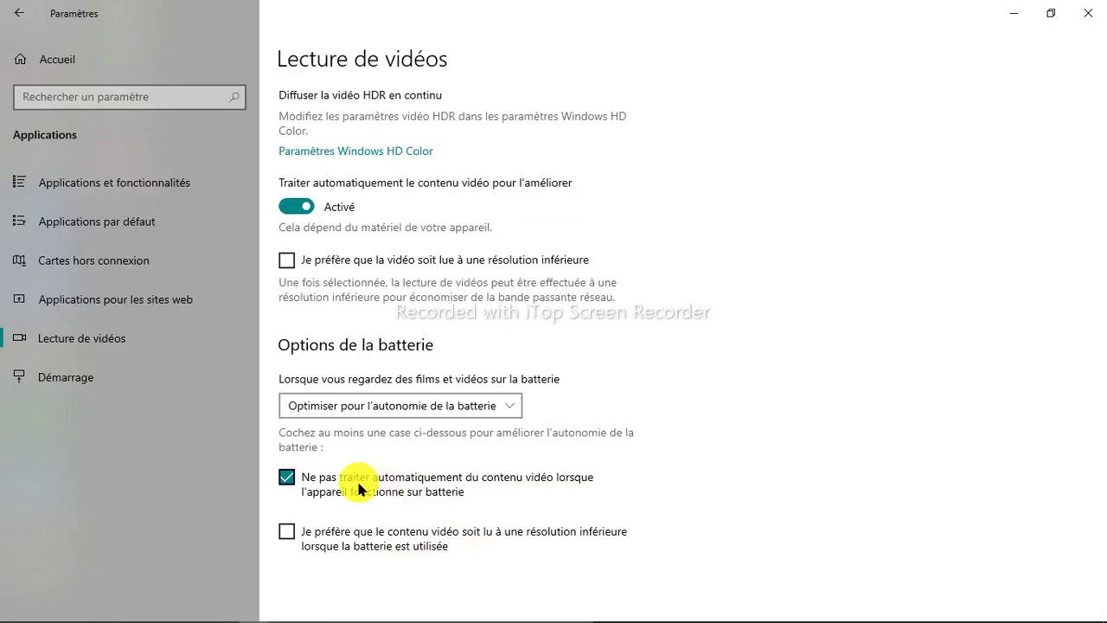
Step: Open the "Démarrage" settings and disable Microsoft OneDrive and Spotify as startup applications
click(100, 393)
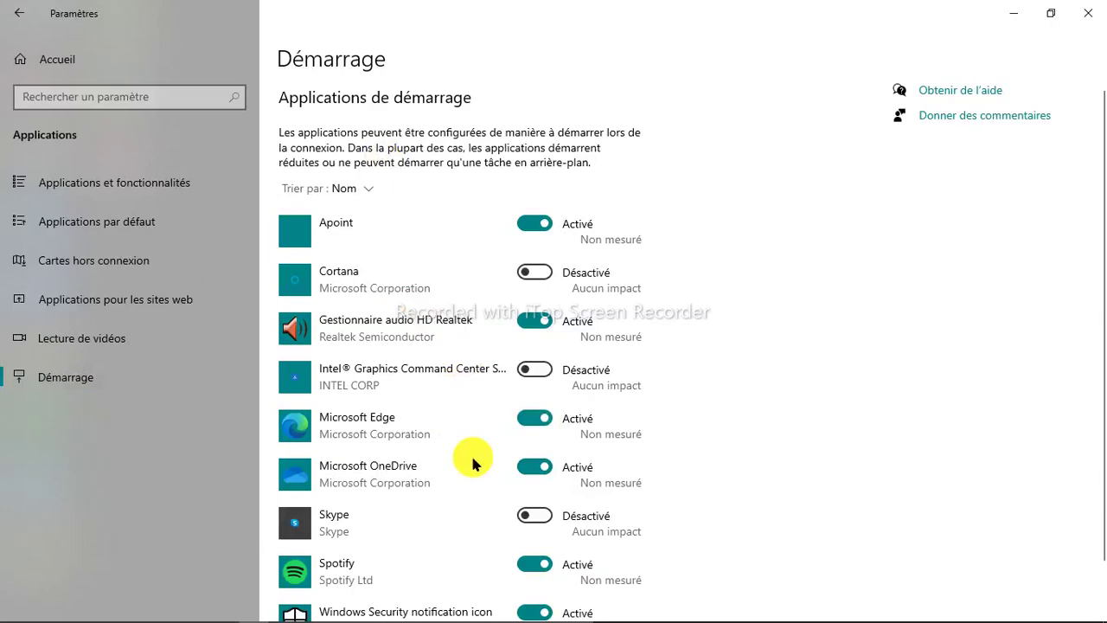
scroll(425, 512, down, 2)
click(532, 403)
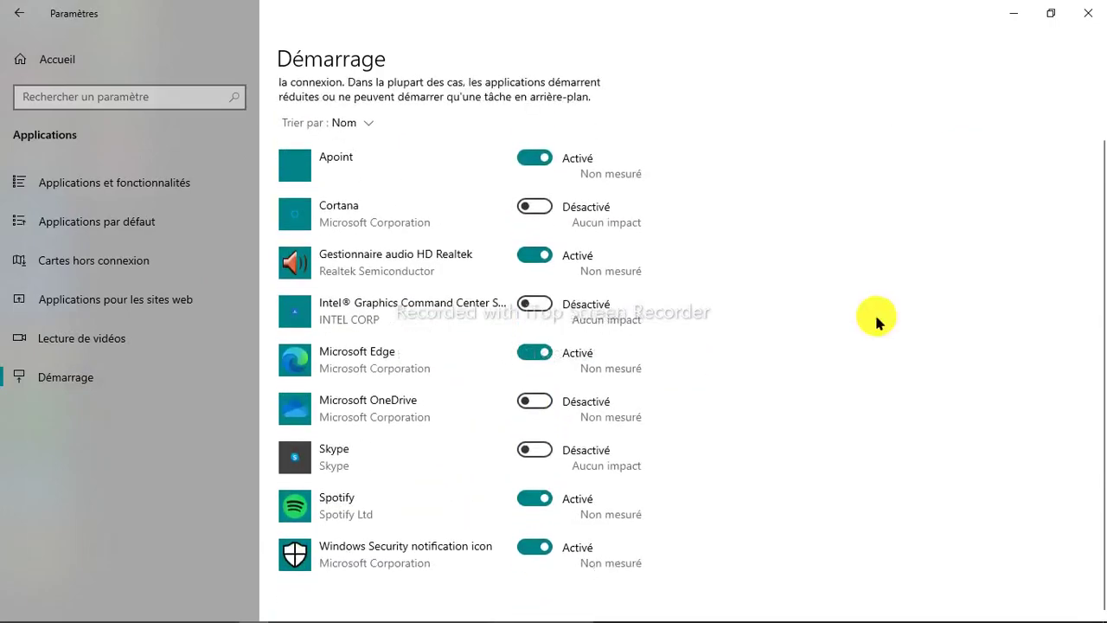
click(527, 491)
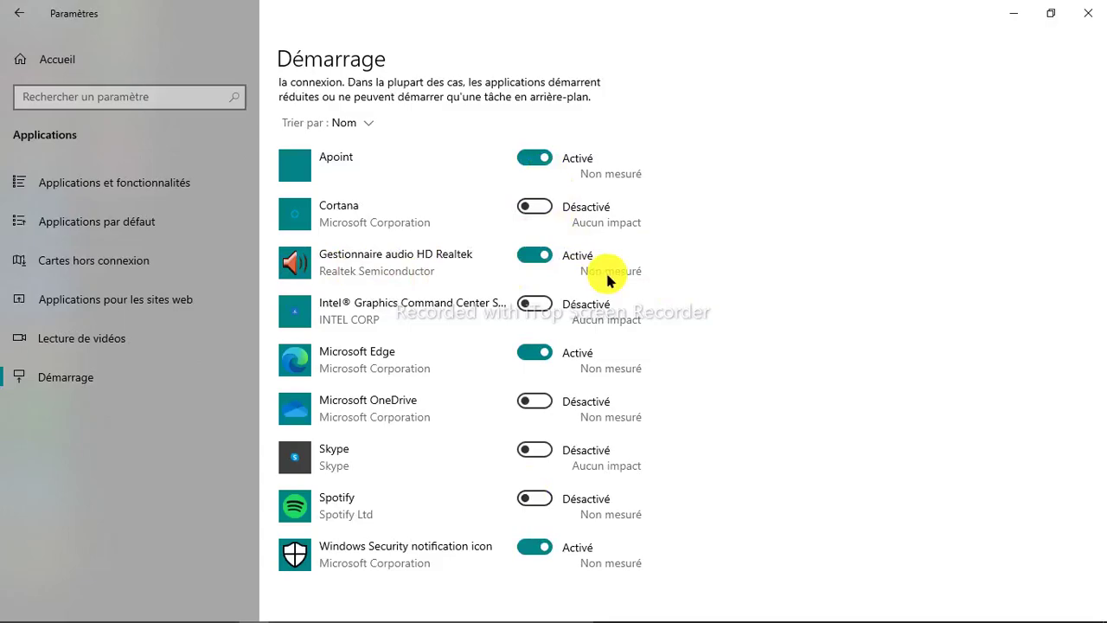
Step: Disable Apoint, Microsoft Edge and Windows Security notification icon in the startup applications
scroll(608, 279, up, 2)
scroll(758, 235, down, 3)
scroll(758, 234, up, 3)
scroll(696, 356, down, 1)
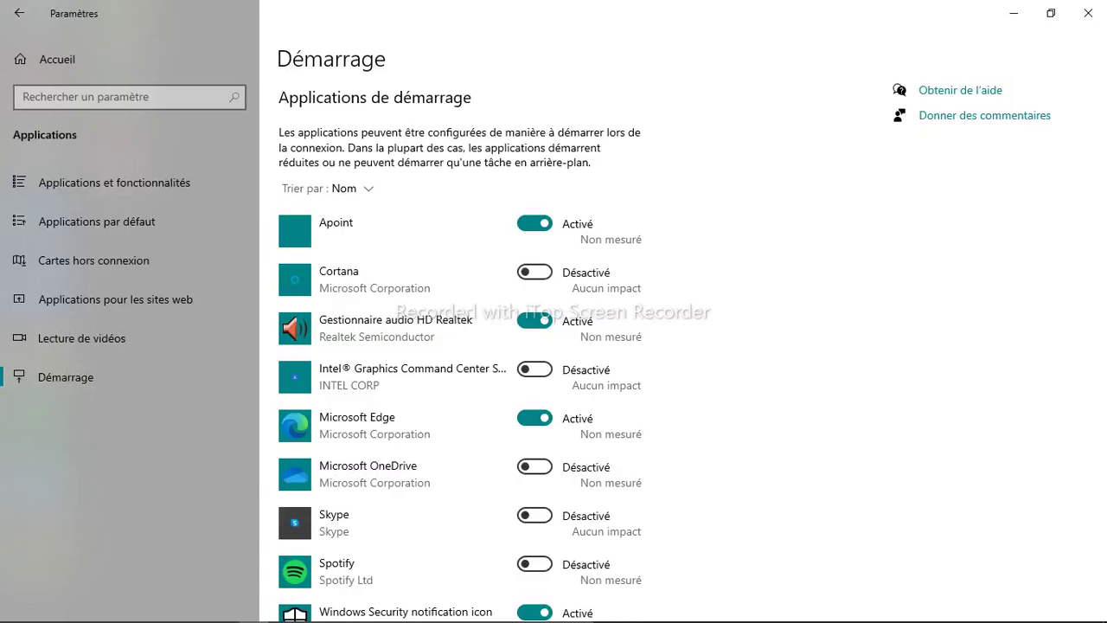
click(534, 223)
click(534, 417)
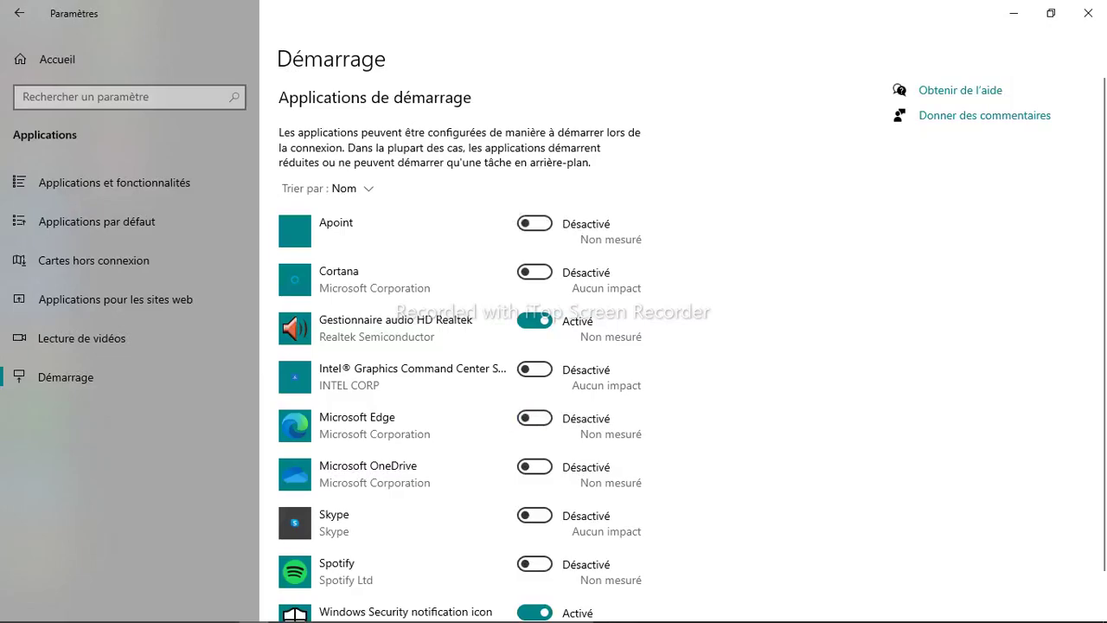
scroll(734, 234, down, 2)
click(535, 546)
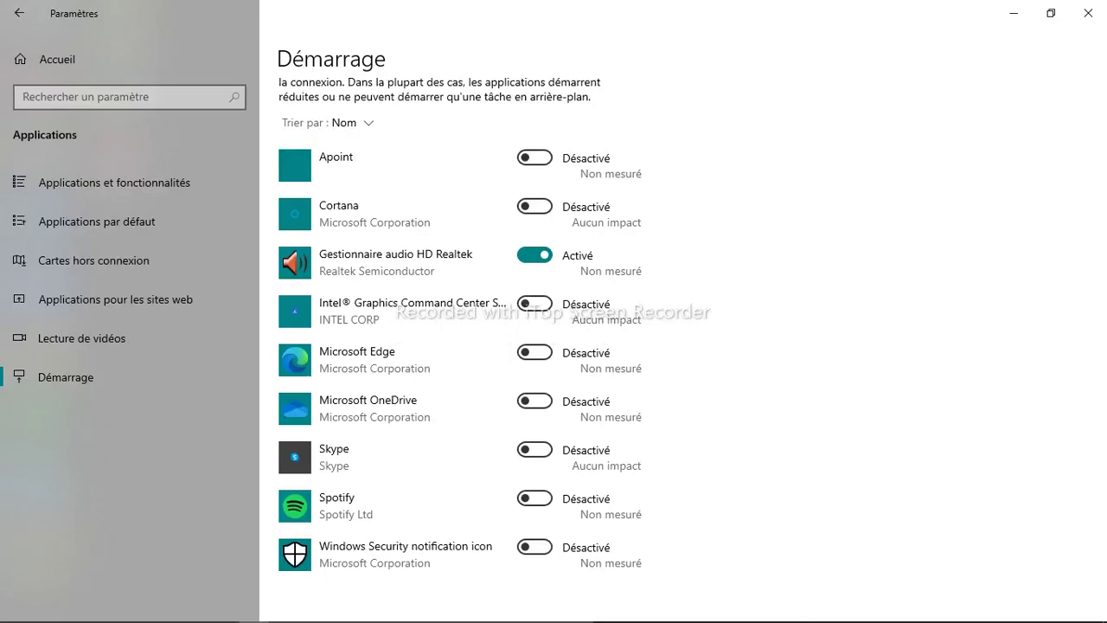
Step: Re-enable Microsoft Edge as a startup application and return to the Settings home page
click(534, 352)
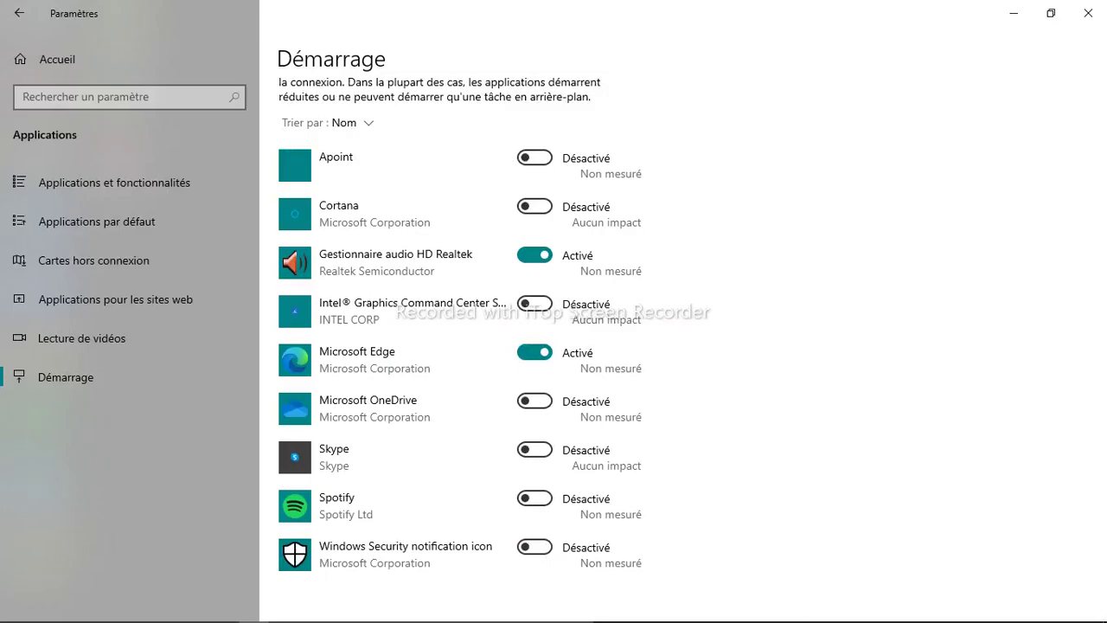
click(70, 58)
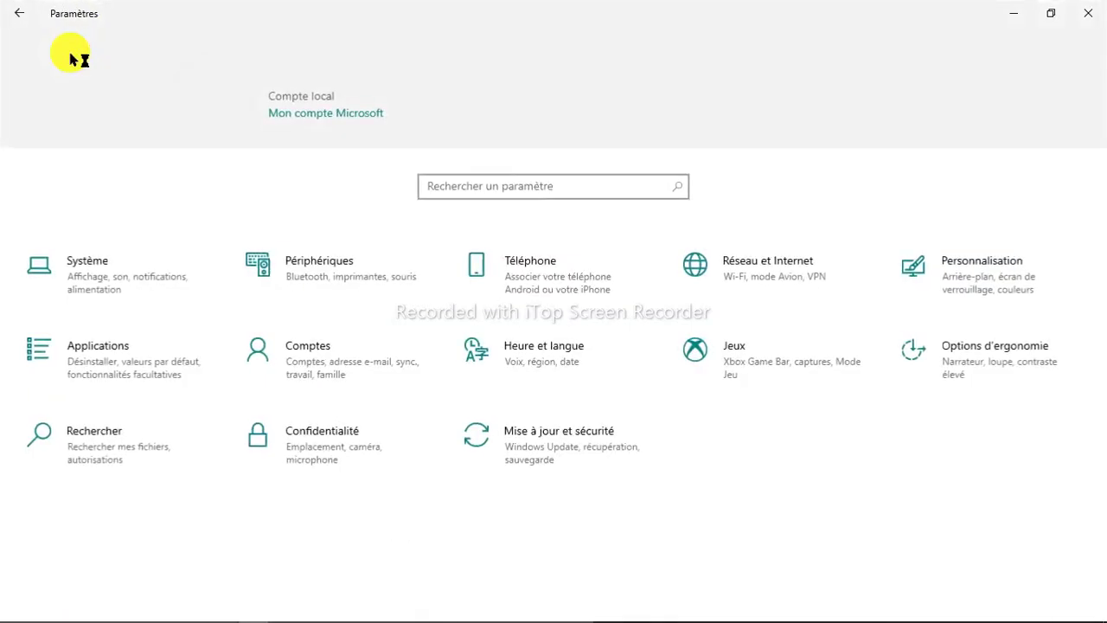